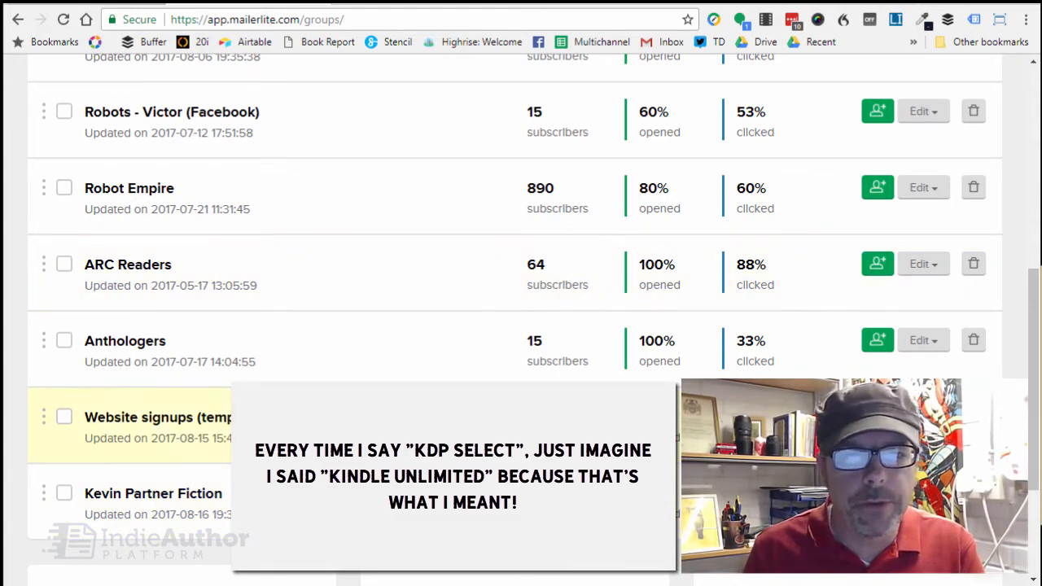
scroll(521, 317, up, 5)
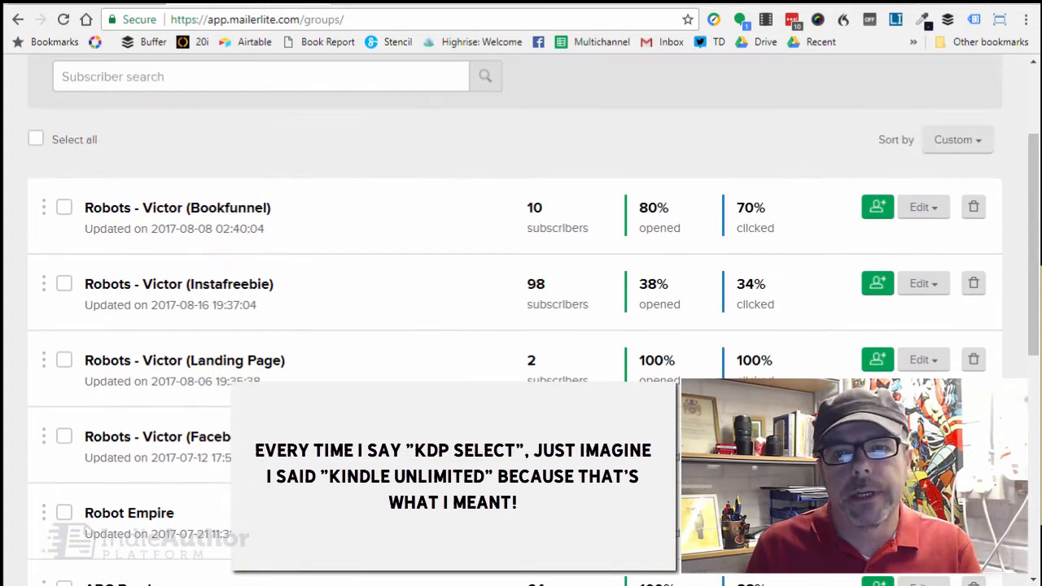
scroll(521, 318, down, 3)
scroll(521, 318, down, 3)
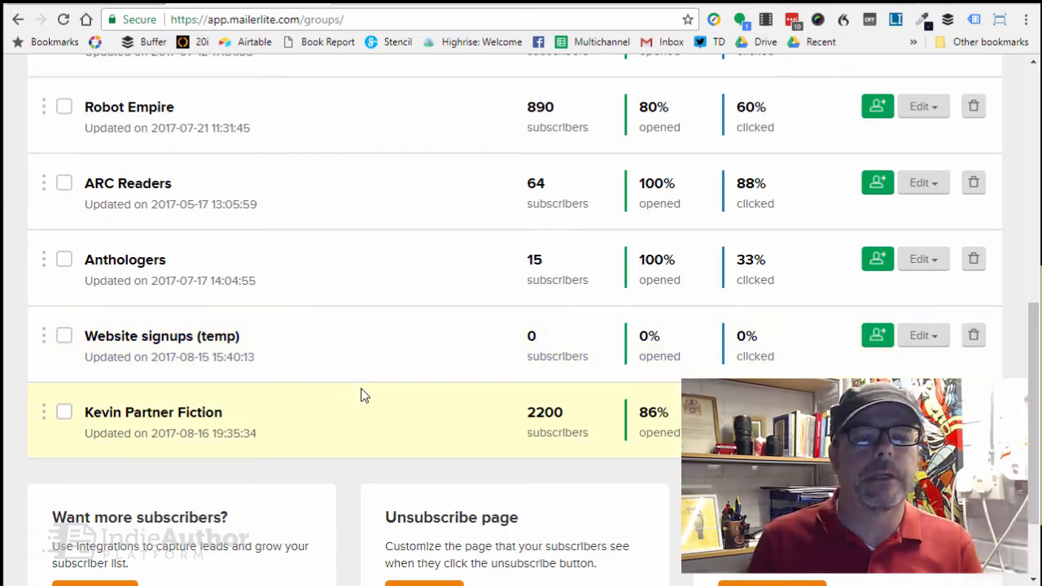
scroll(367, 345, up, 1)
scroll(368, 345, down, 1)
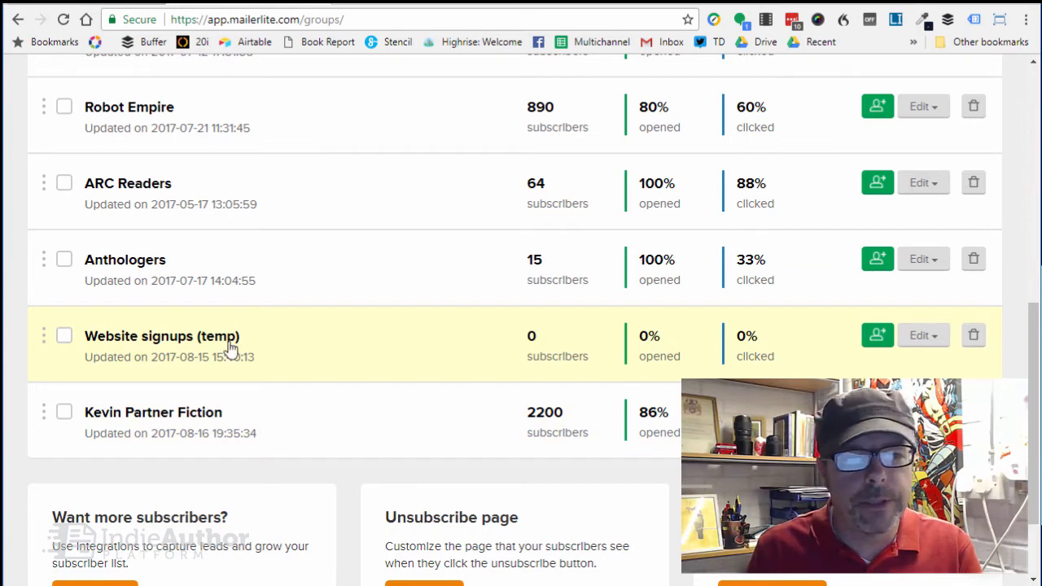
Open the custom fields of the Website signups (temp) subscriber group.
click(930, 345)
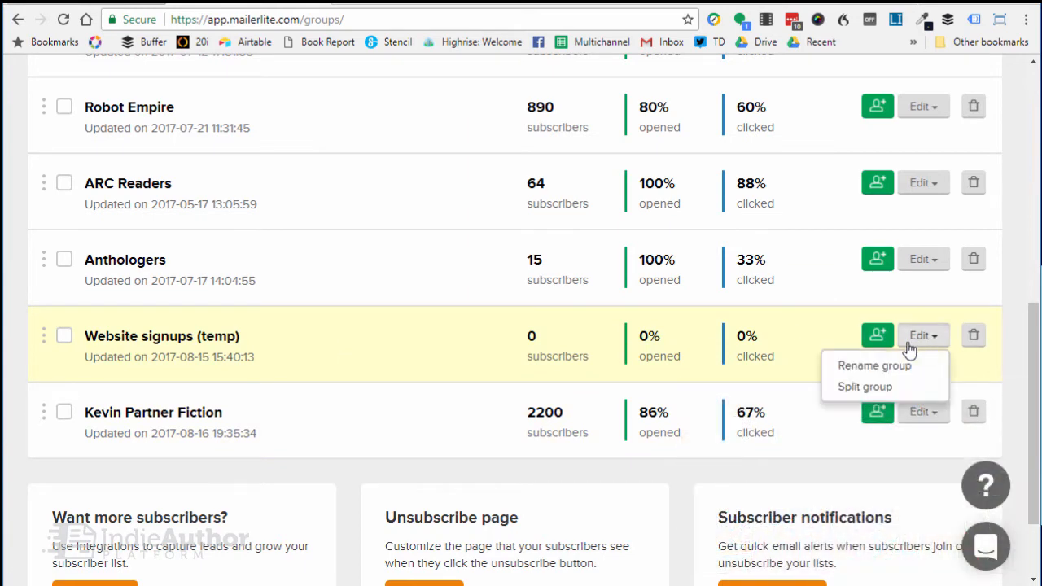
click(440, 331)
click(149, 338)
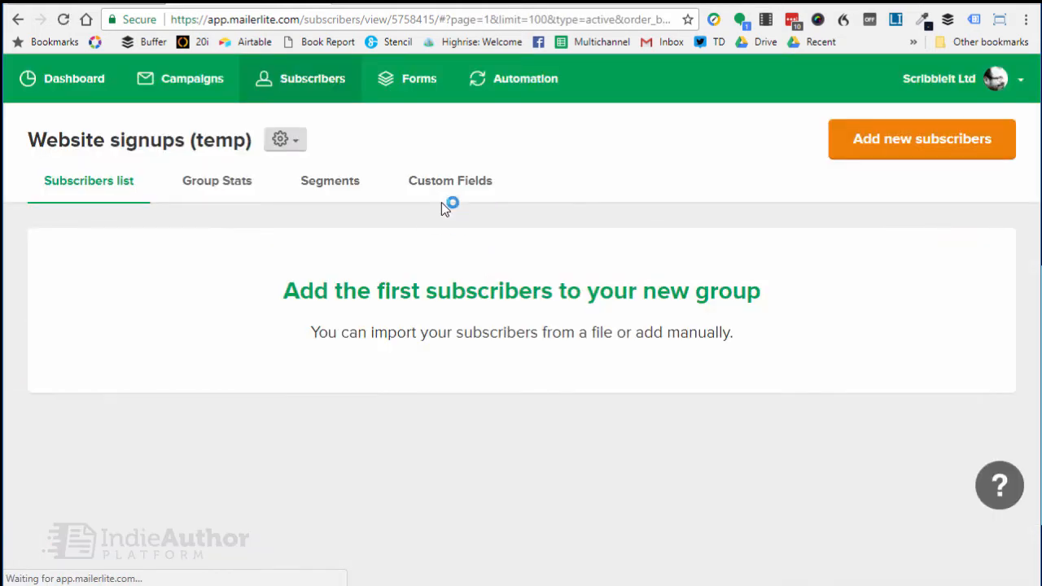
click(442, 190)
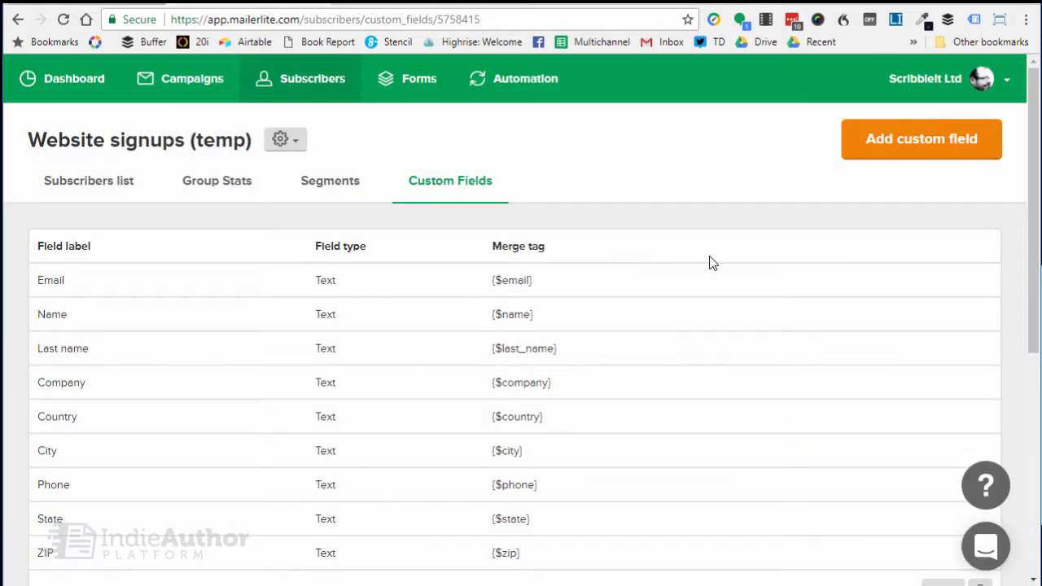
Add a custom field of type Text titled KDP_Select and check it in the field list.
click(902, 140)
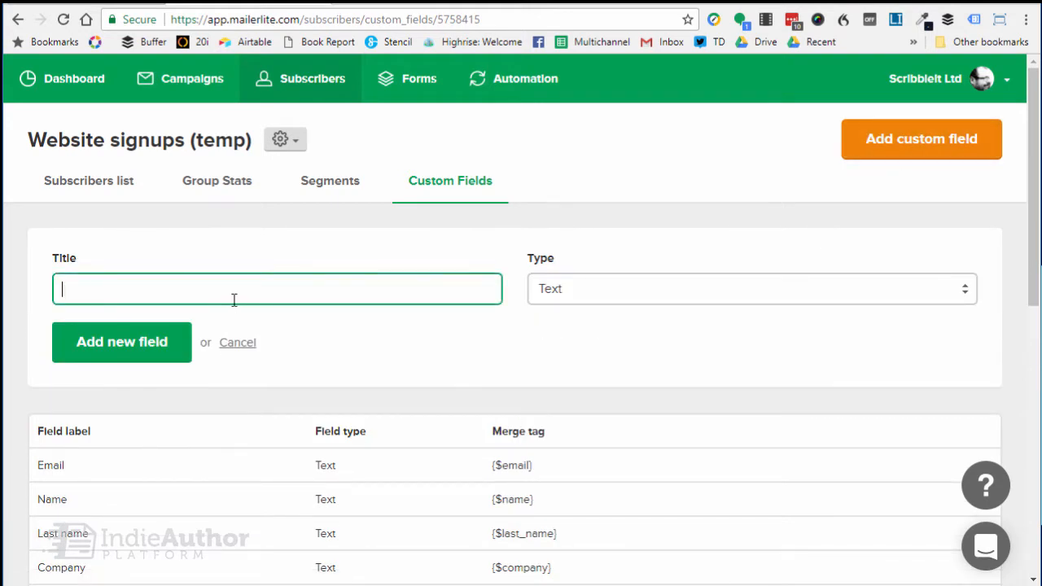
text(KDP_Select)
click(181, 342)
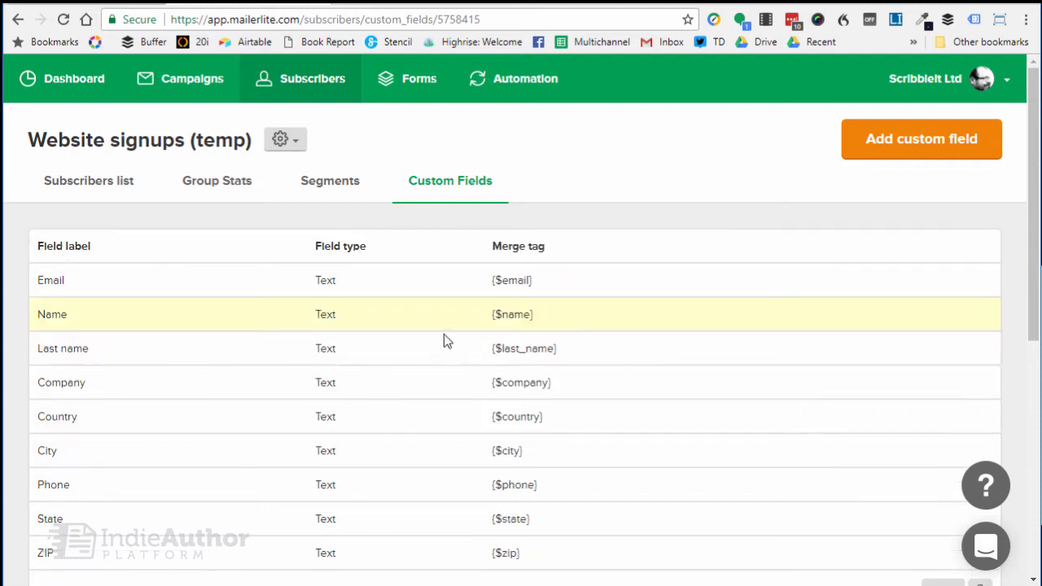
scroll(356, 373, down, 5)
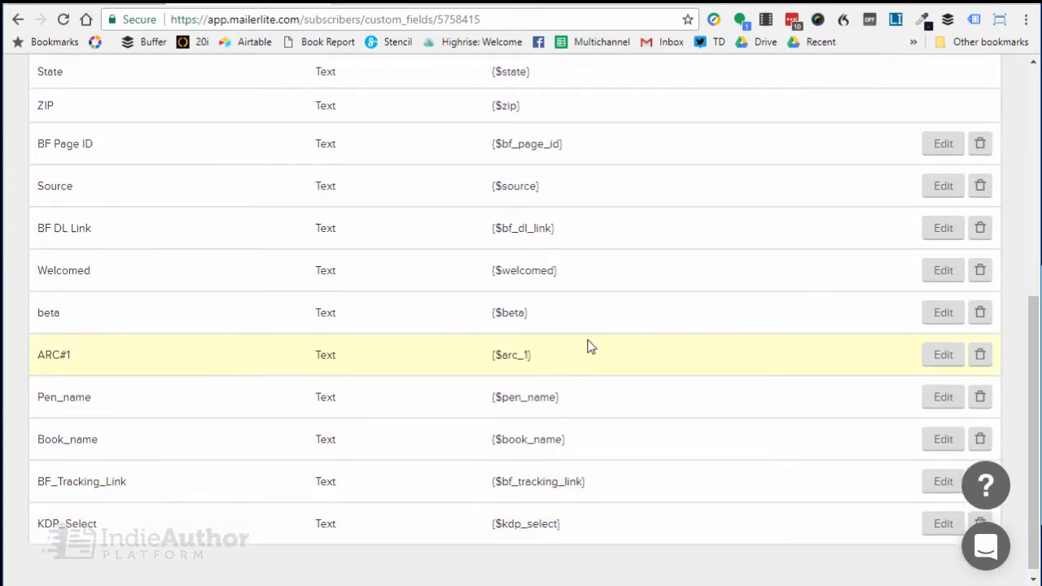
scroll(569, 346, up, 5)
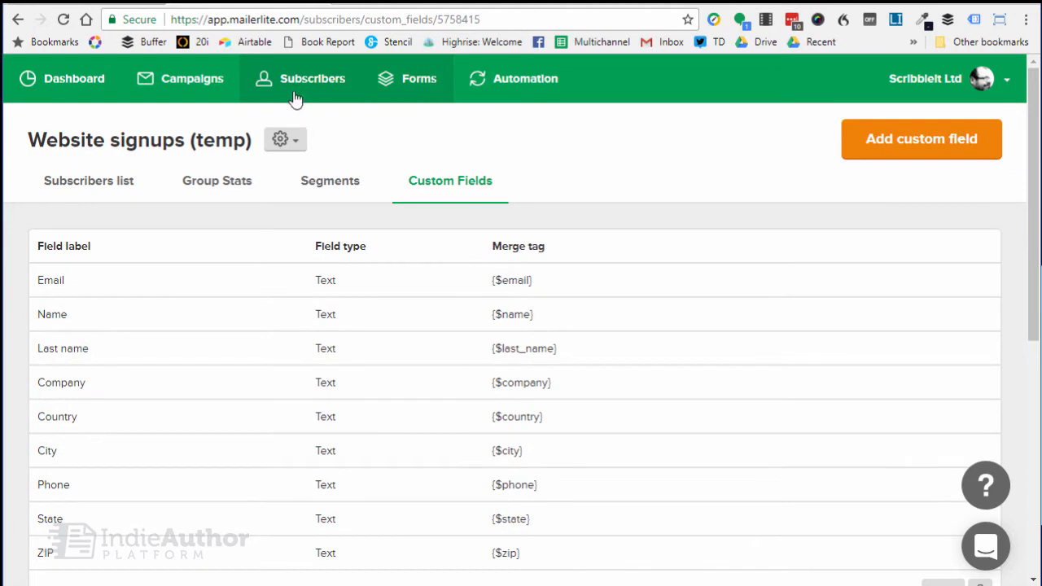
Open the draft campaign "Over 100 Free Sci-Fi and Fantasy Books" for editing and proceed to its content.
click(200, 87)
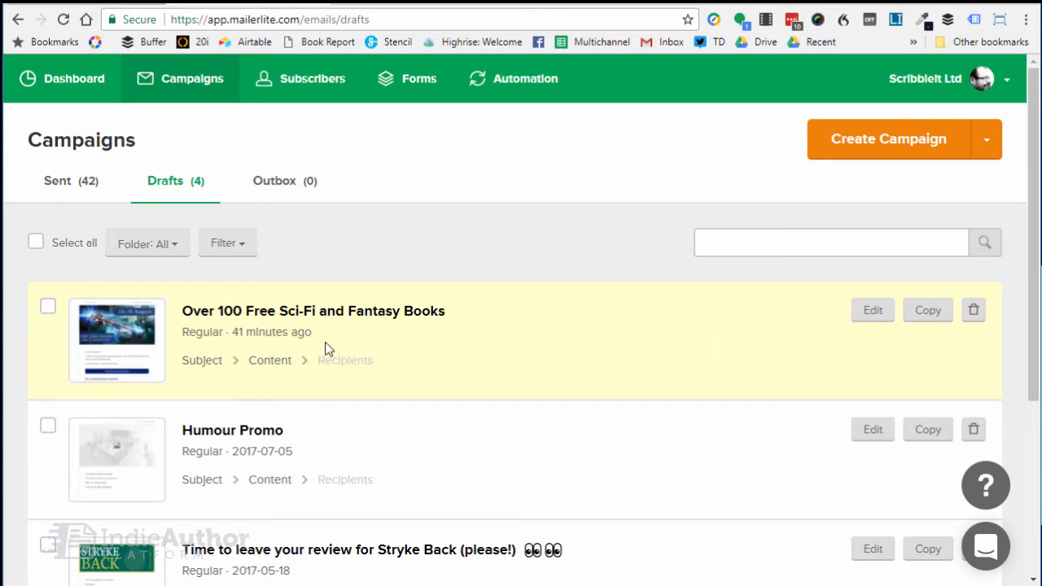
click(868, 319)
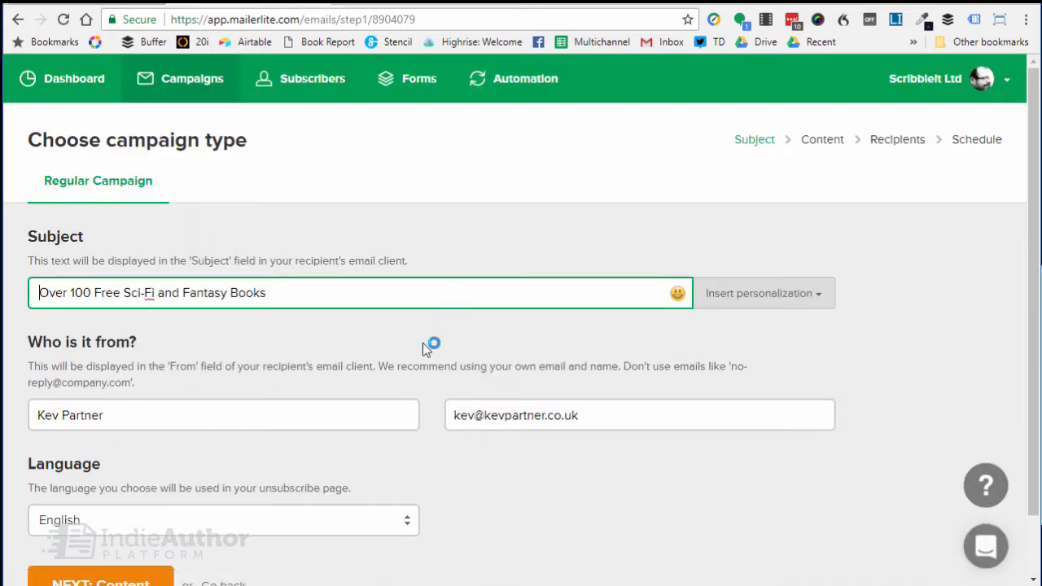
click(143, 577)
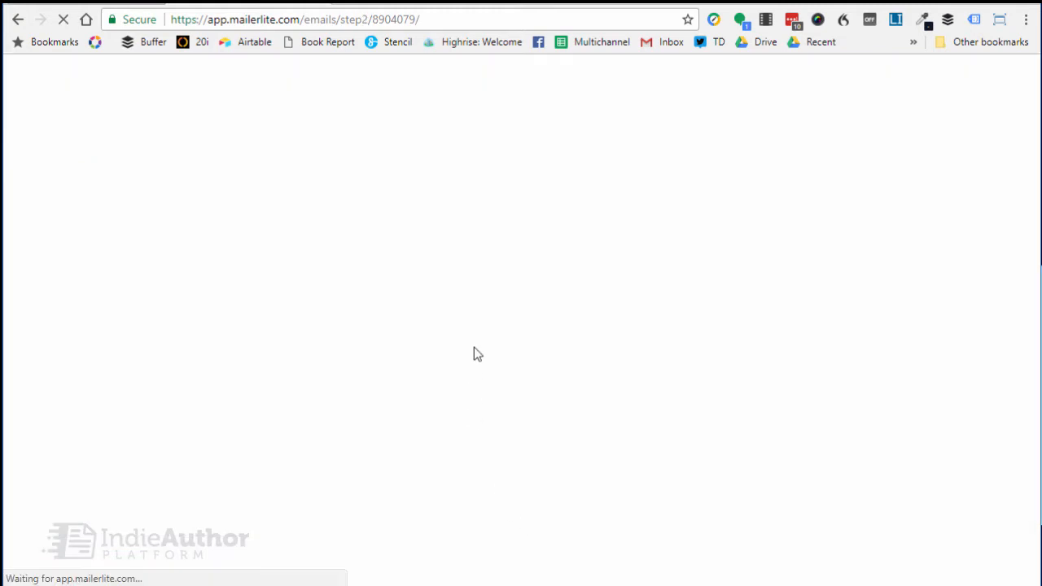
Add a button block below the "Win a $20 Amazon Voucher" paragraph and open its content for editing.
scroll(598, 321, down, 1)
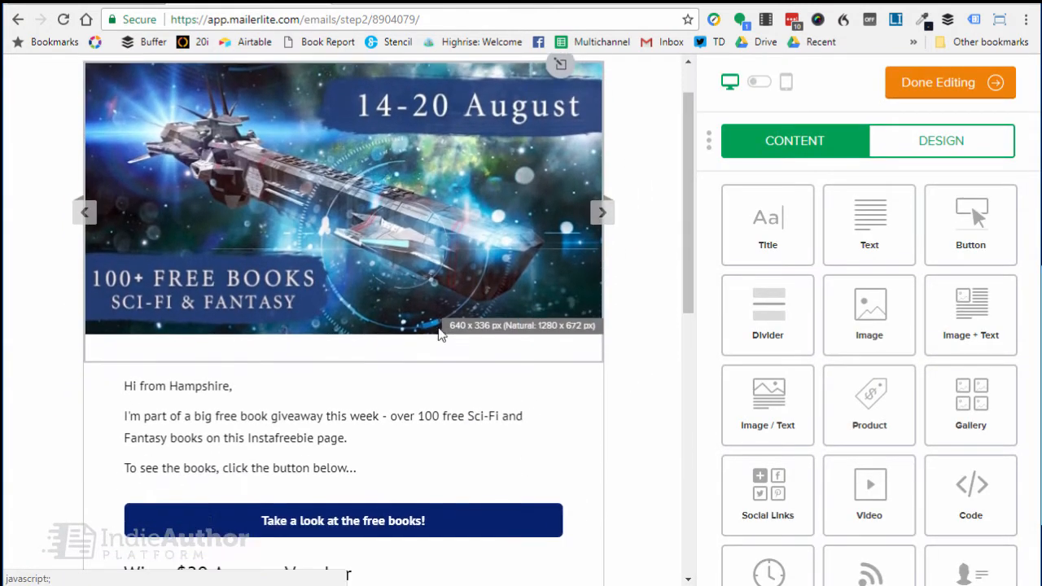
scroll(616, 356, down, 1)
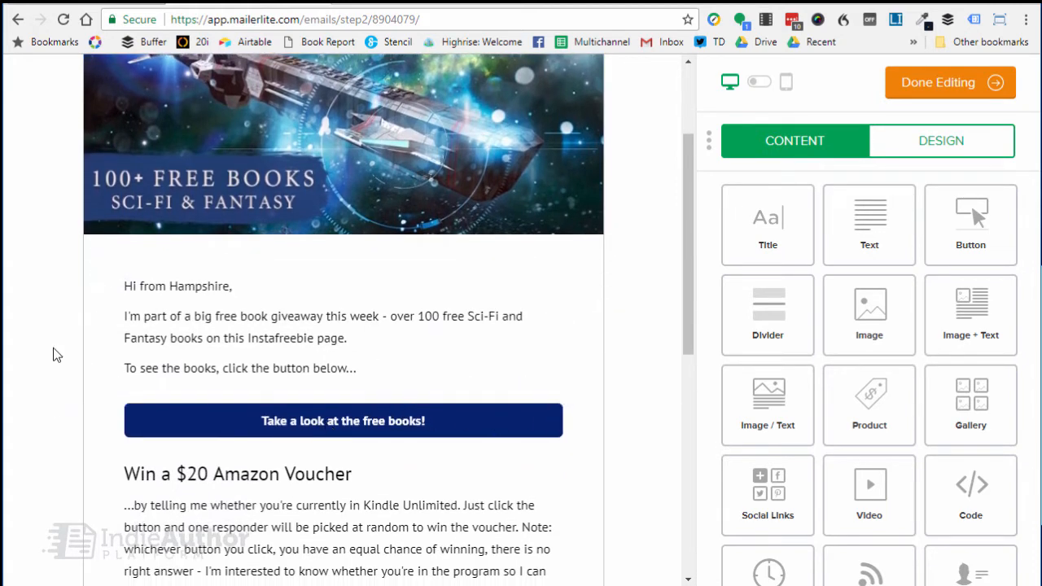
scroll(53, 353, down, 2)
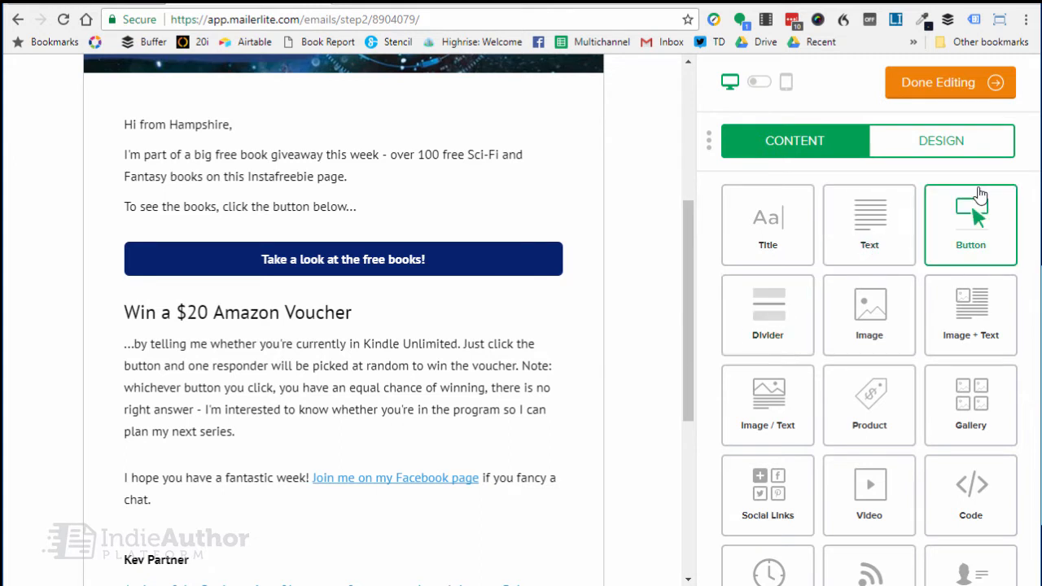
drag(978, 213, 244, 472)
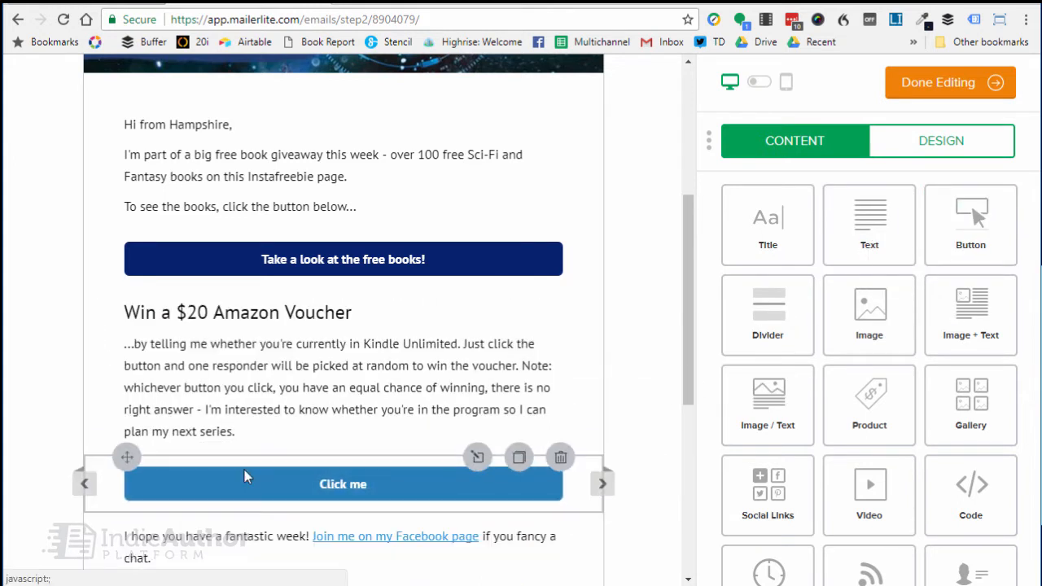
click(401, 488)
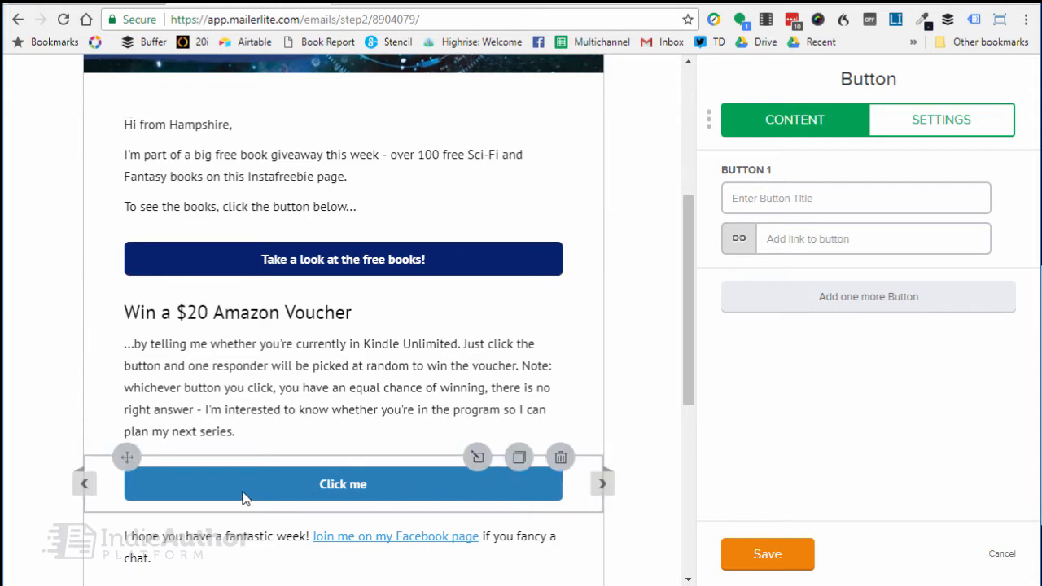
Switch to the browser tab with the author site's thank-you page and load the thanks-for-your-response address without the -2 suffix.
click(195, 464)
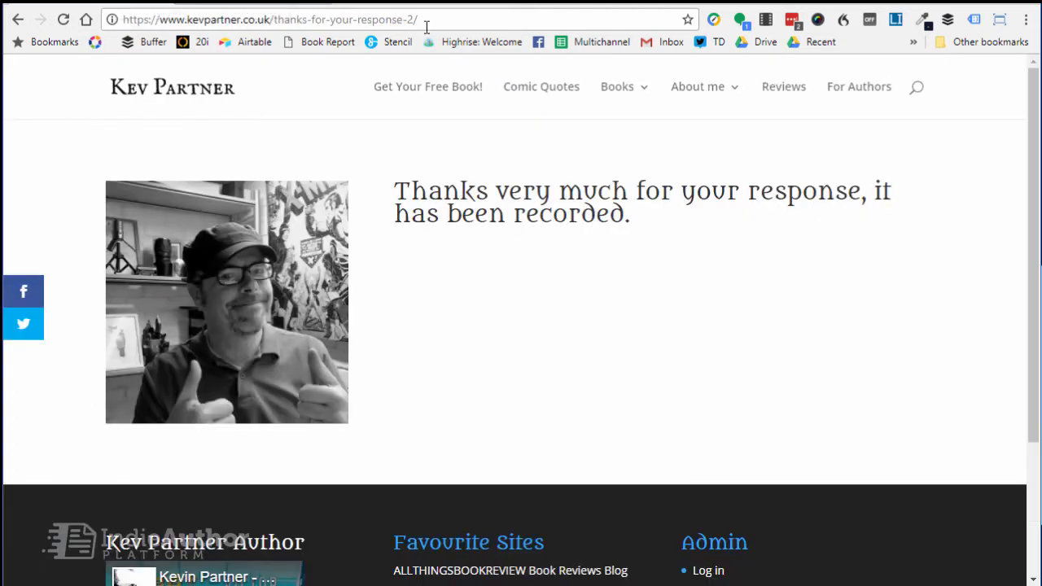
click(426, 23)
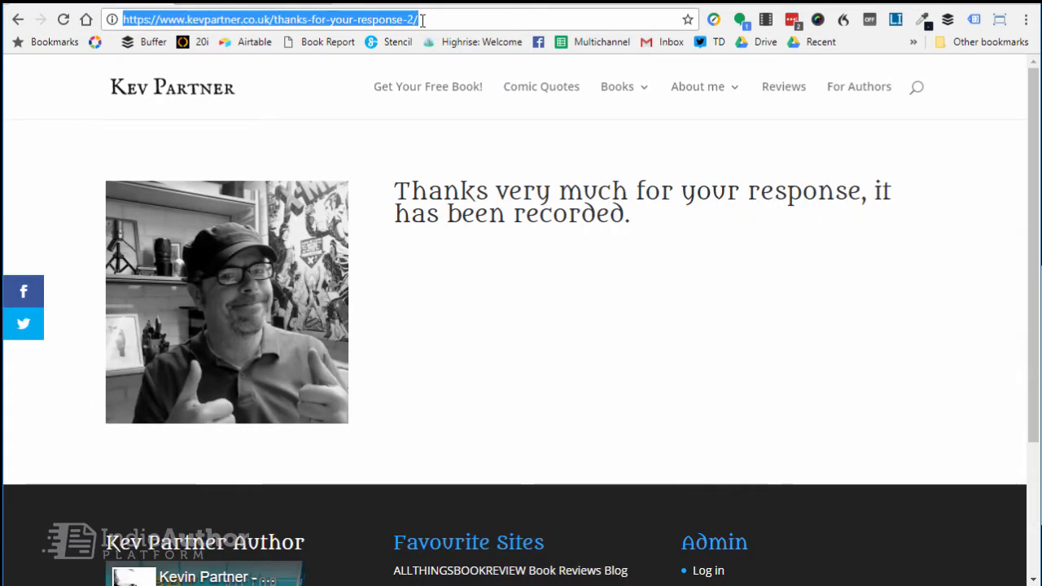
click(425, 23)
key(BackSpace)
key(BackSpace)
key(BackSpace)
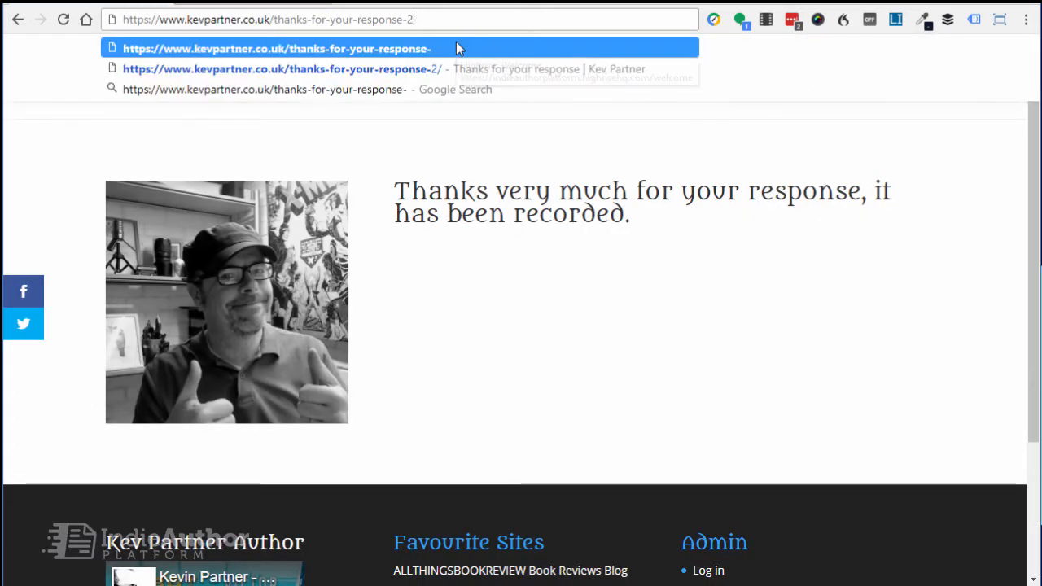
key(Return)
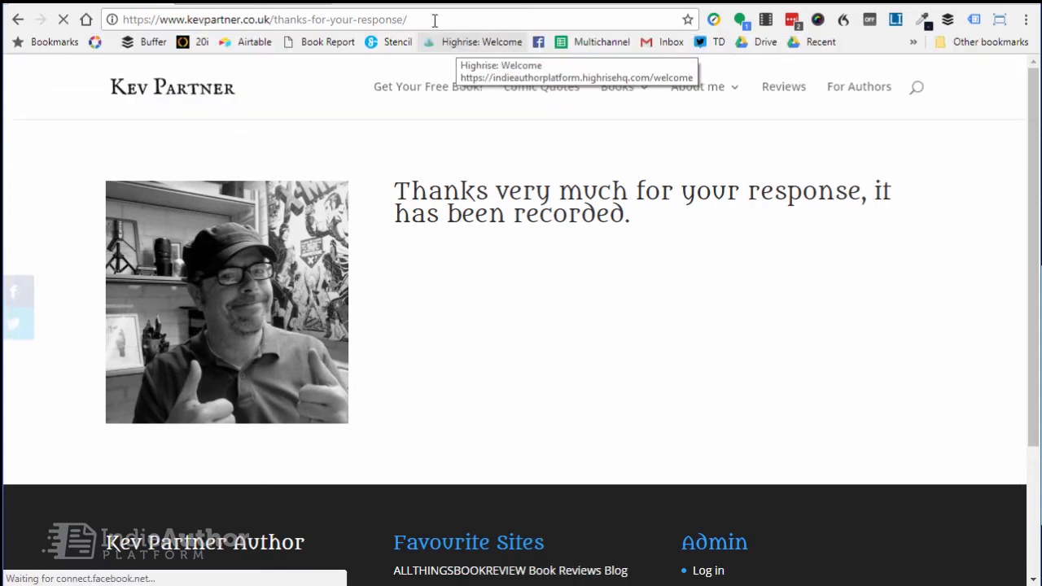
View the thanks-for-your-response-2 page again for comparison and return to the thanks-for-your-response page.
click(413, 23)
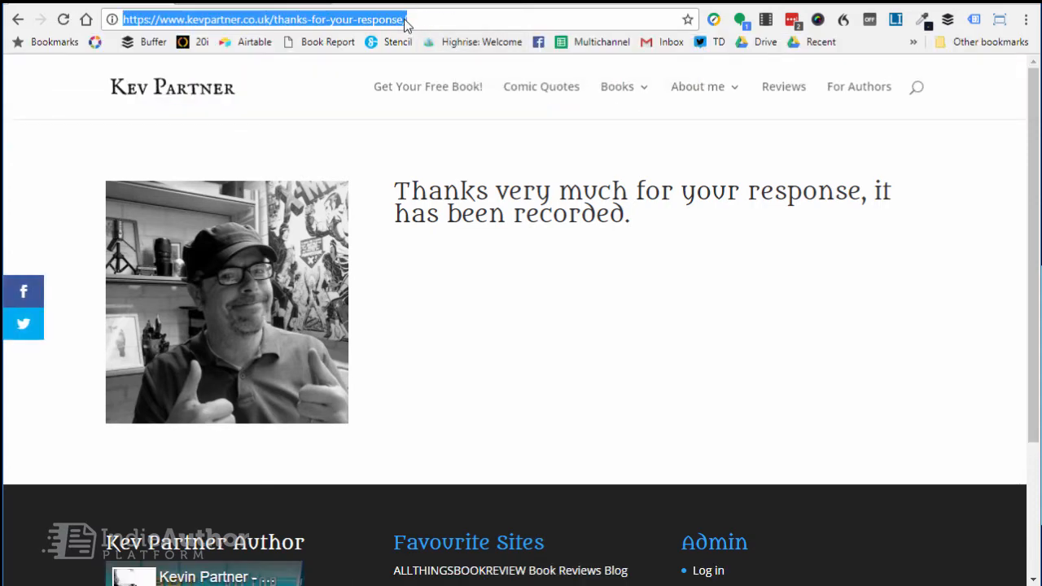
click(407, 25)
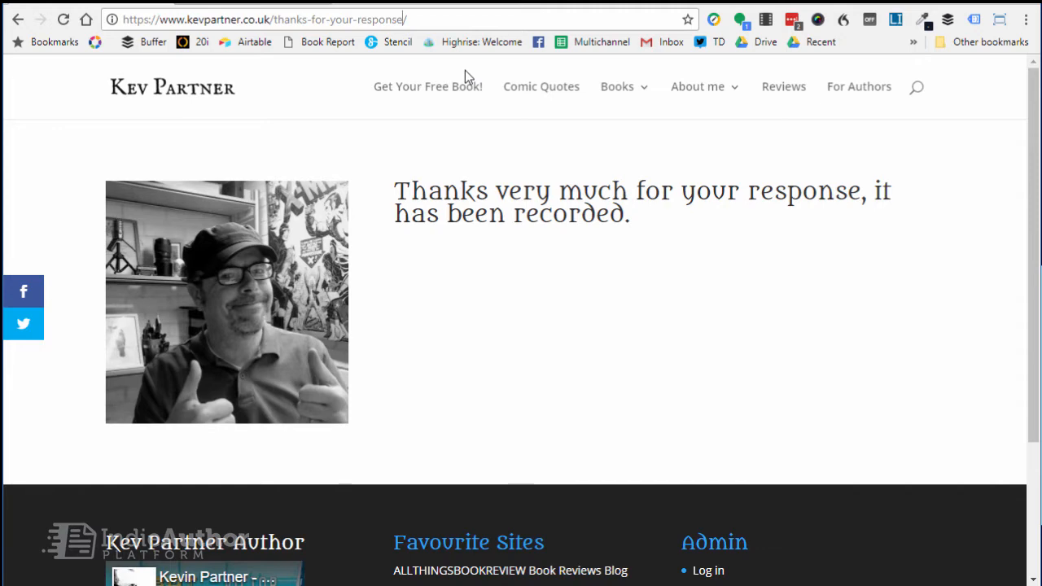
text(-2)
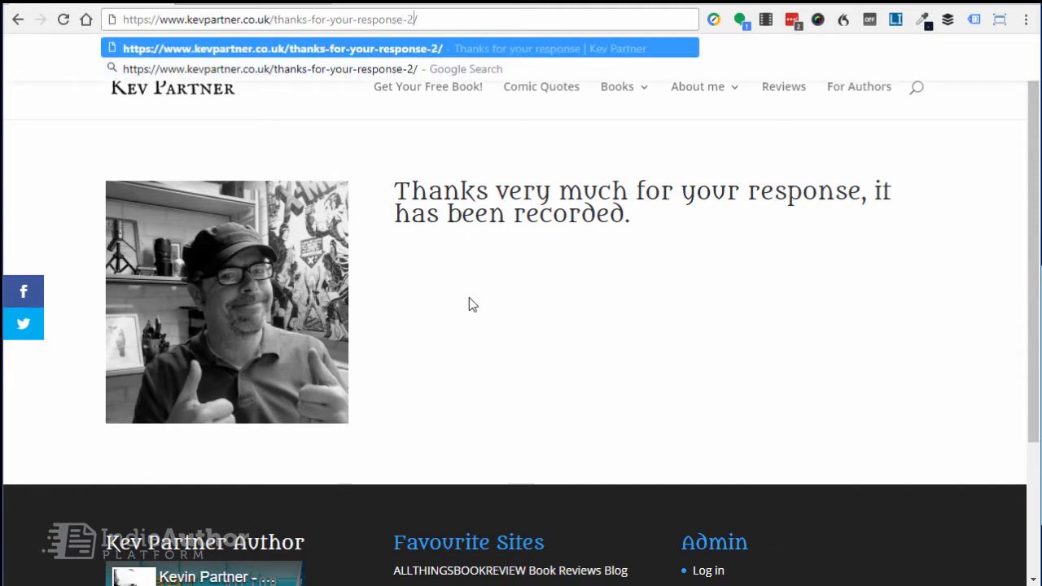
key(Return)
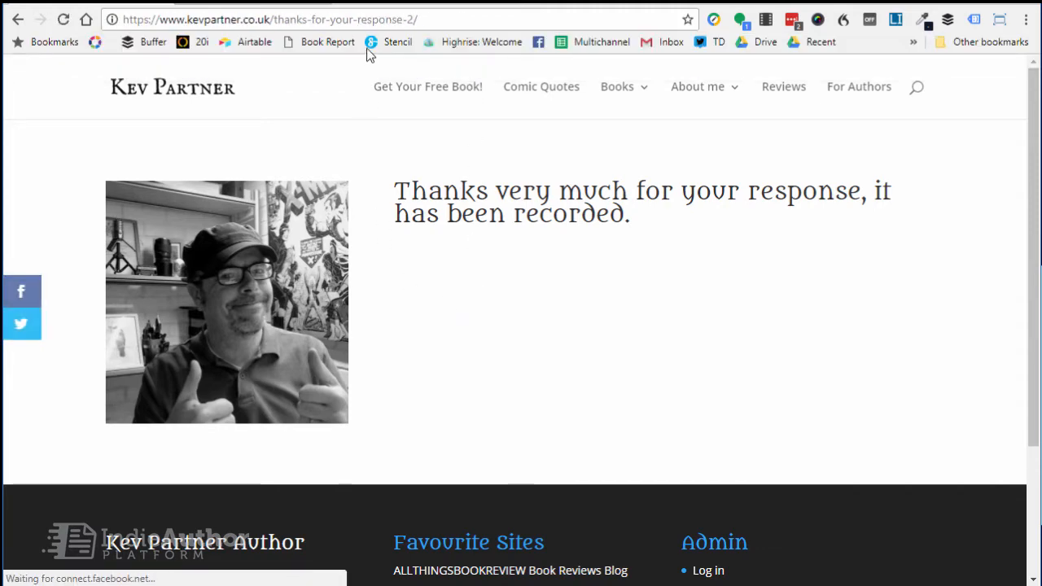
click(414, 18)
click(413, 20)
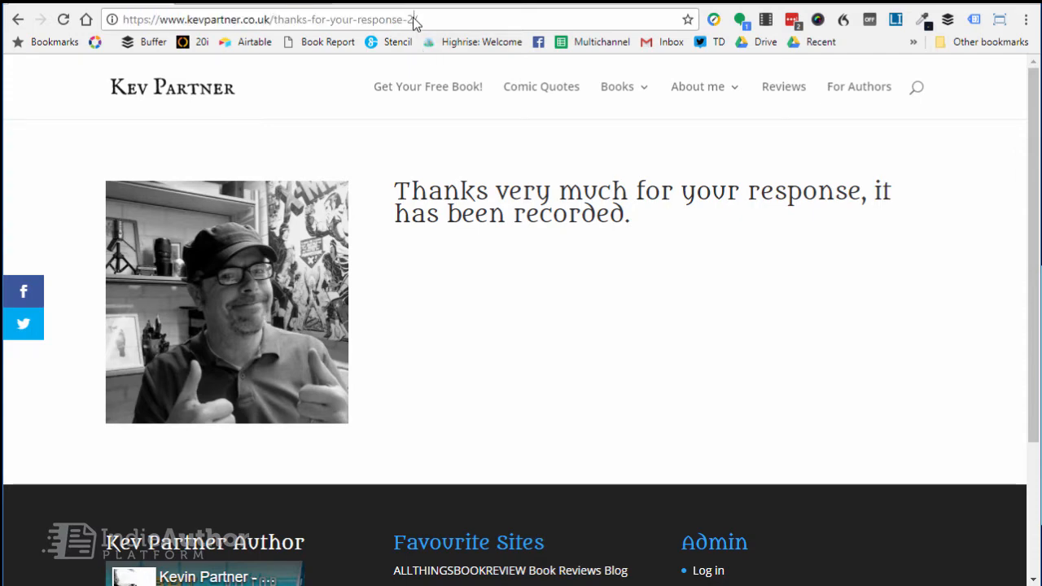
key(BackSpace)
key(BackSpace)
key(BackSpace)
key(Return)
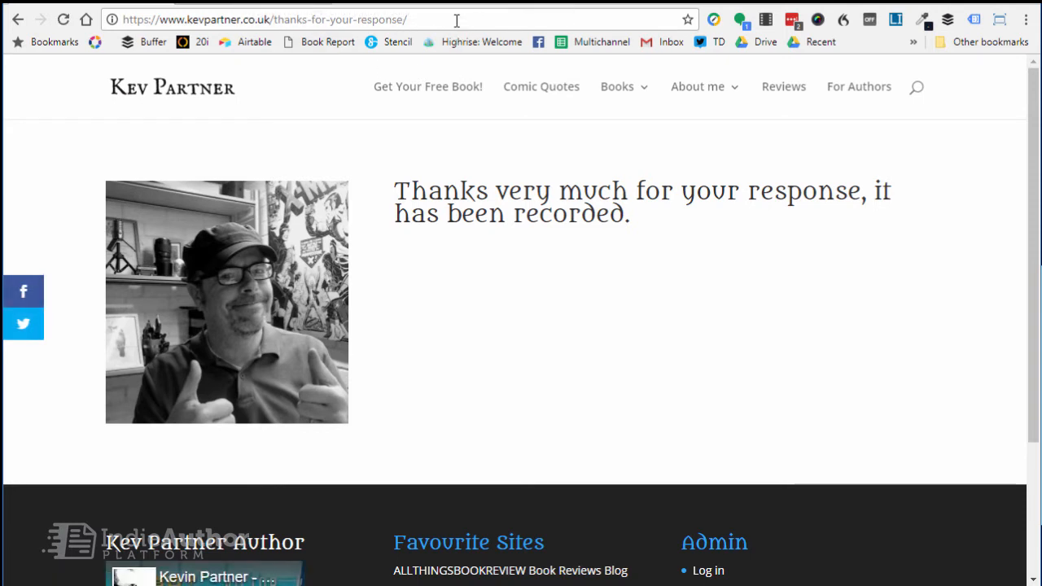
Copy the thanks-for-your-response page's address and paste it as the link of the new button in the MailerLite campaign.
drag(427, 19, 66, 20)
right_click(194, 20)
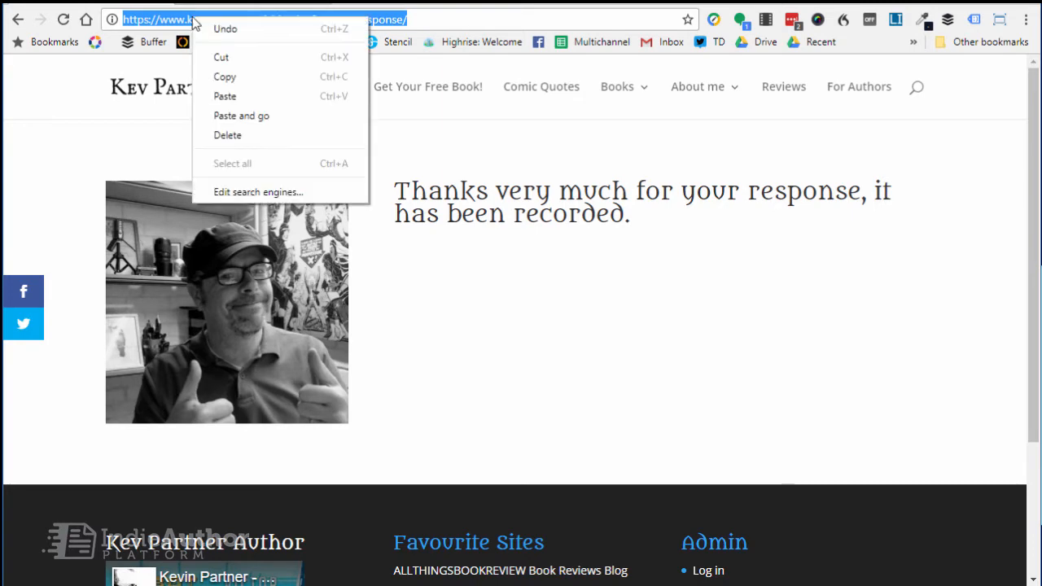
click(227, 77)
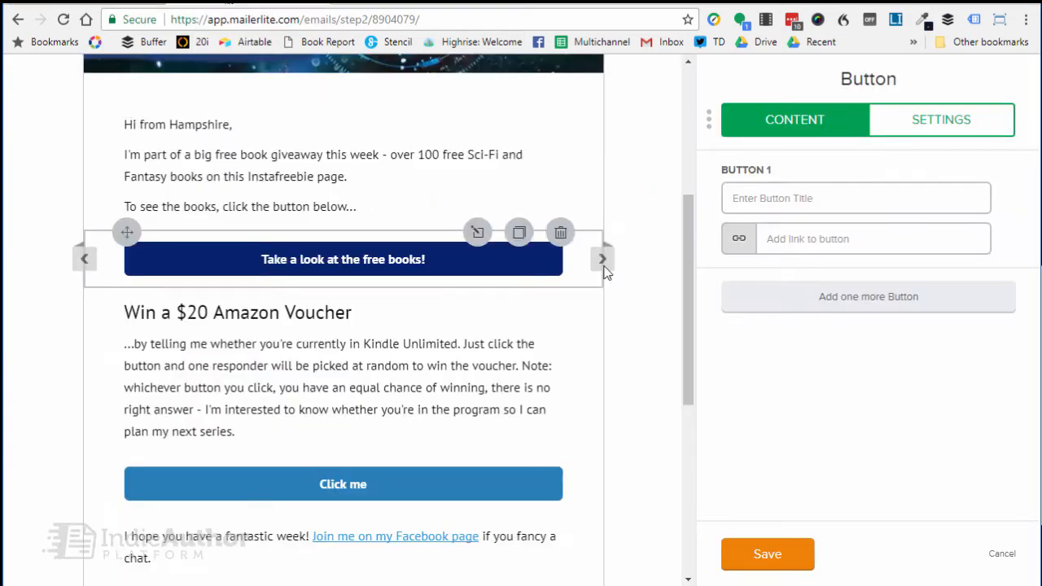
right_click(780, 239)
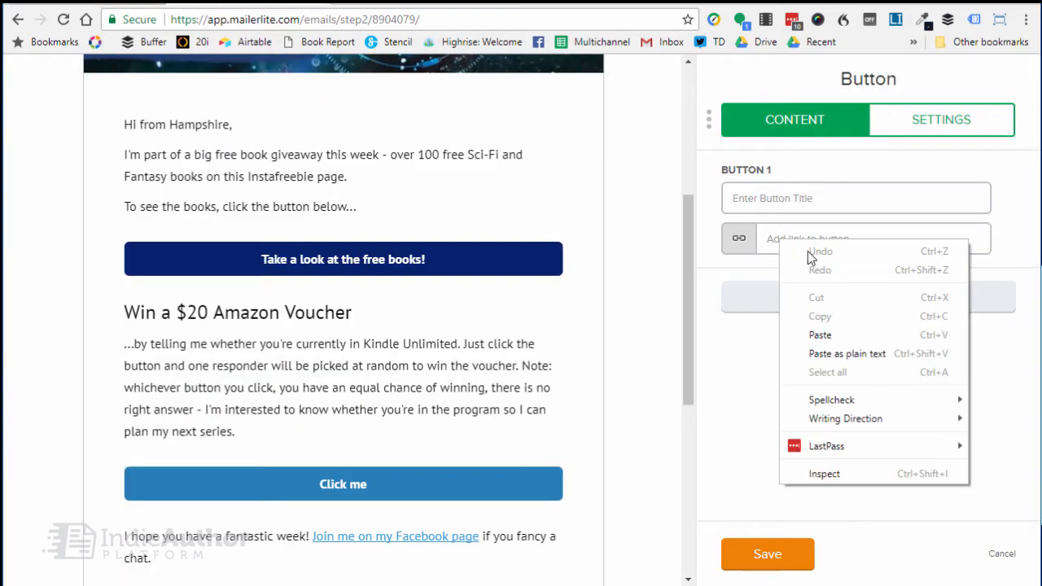
click(814, 334)
Set the new button's title to "Yes - I'm in KDP Select".
click(765, 206)
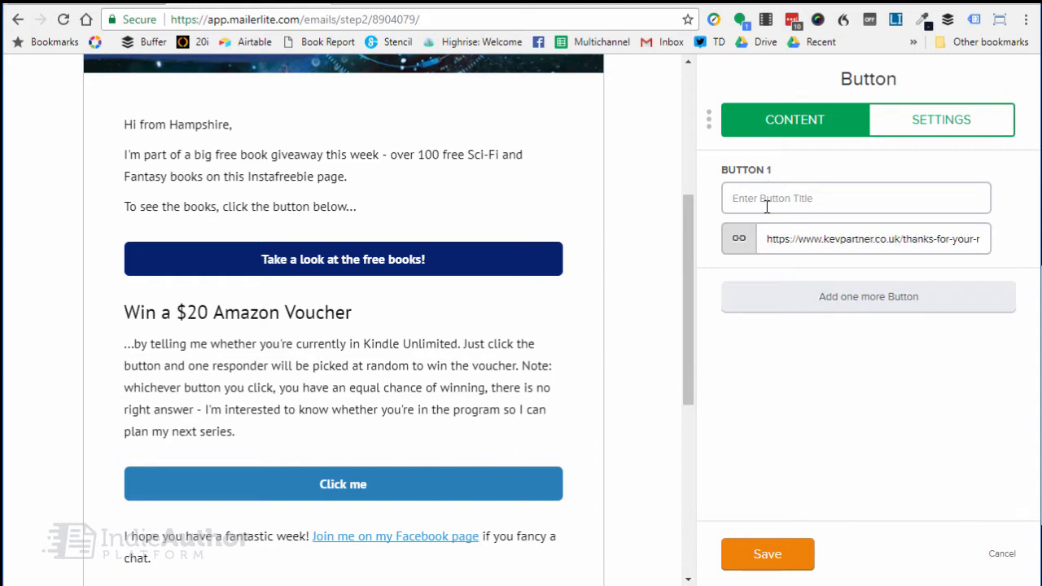
text(Yes - I'm i)
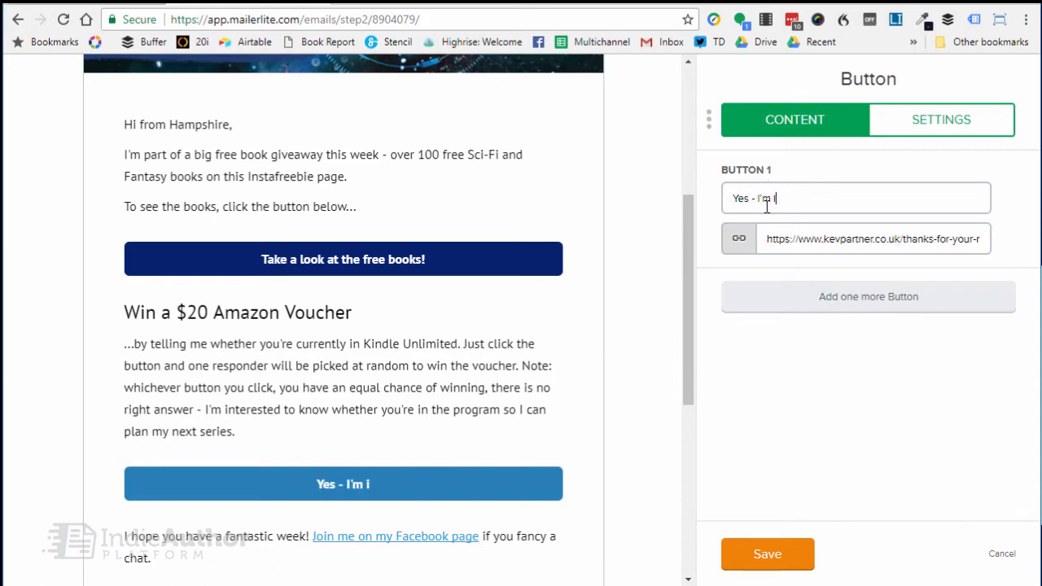
text(n KDP Se)
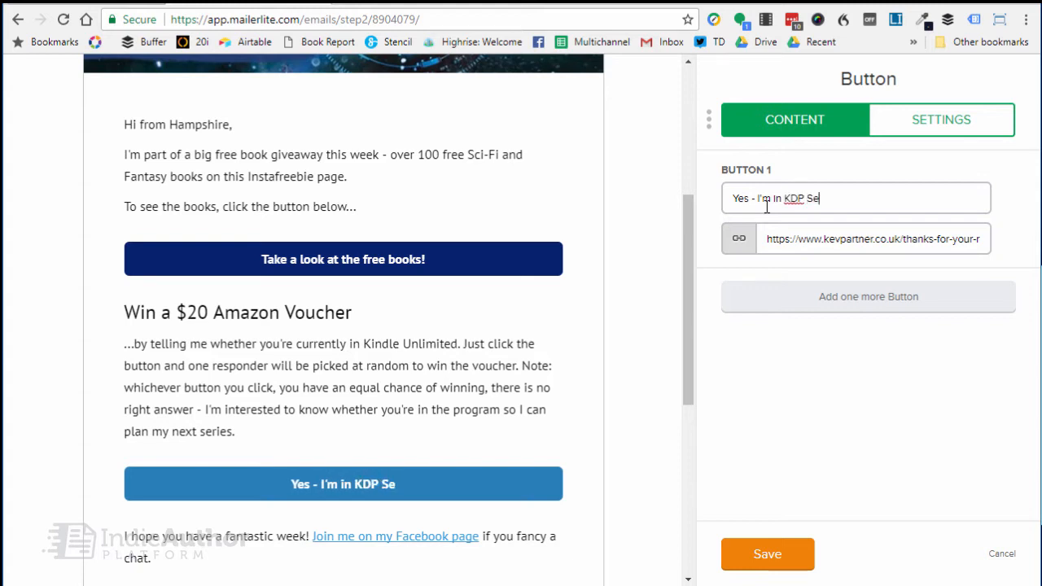
text(lect)
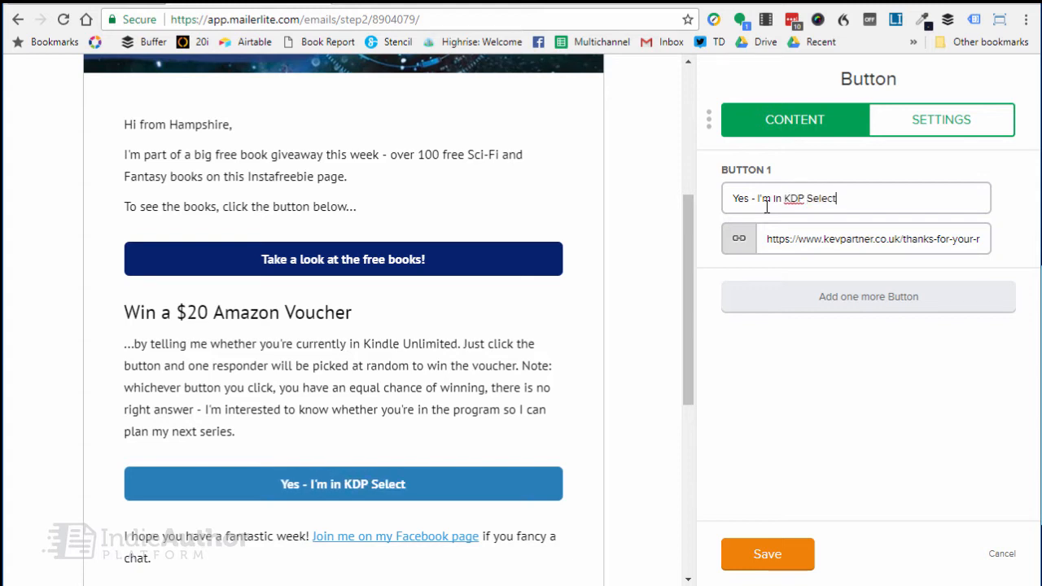
Add a second button beside the first, then load the thanks-for-your-response-2 page on the author site and copy its address.
click(819, 296)
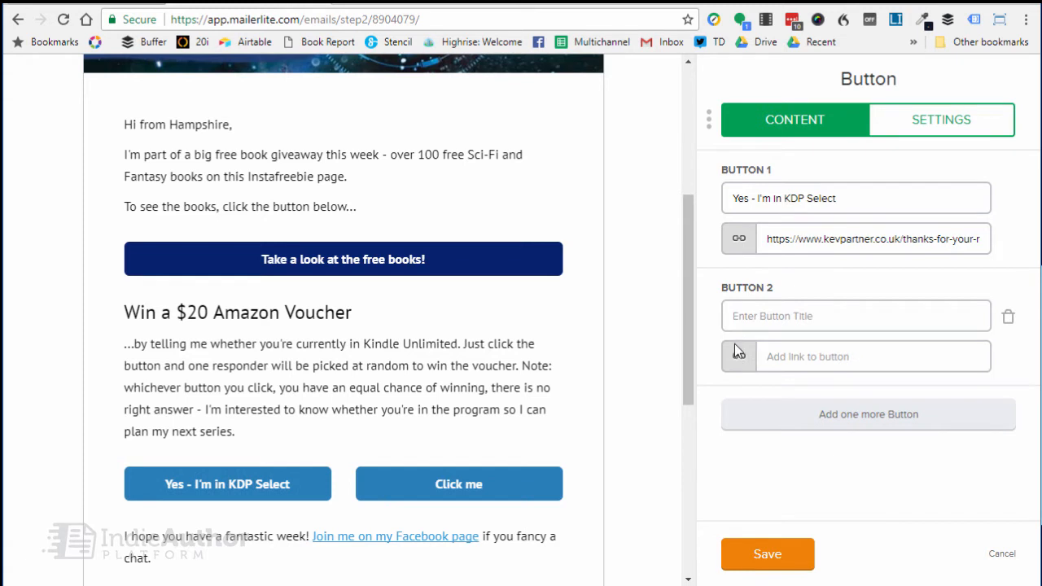
click(152, 24)
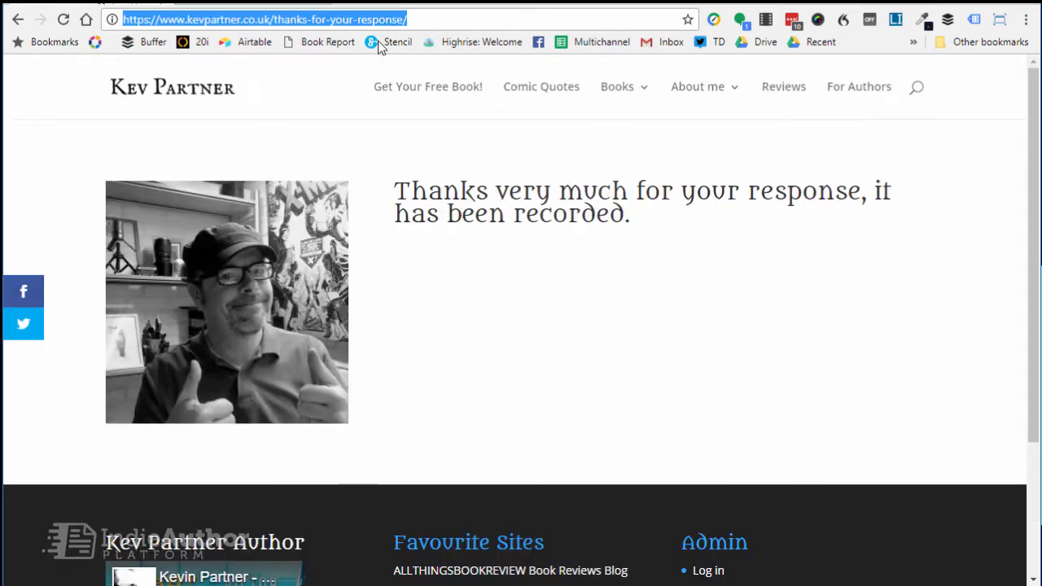
click(404, 23)
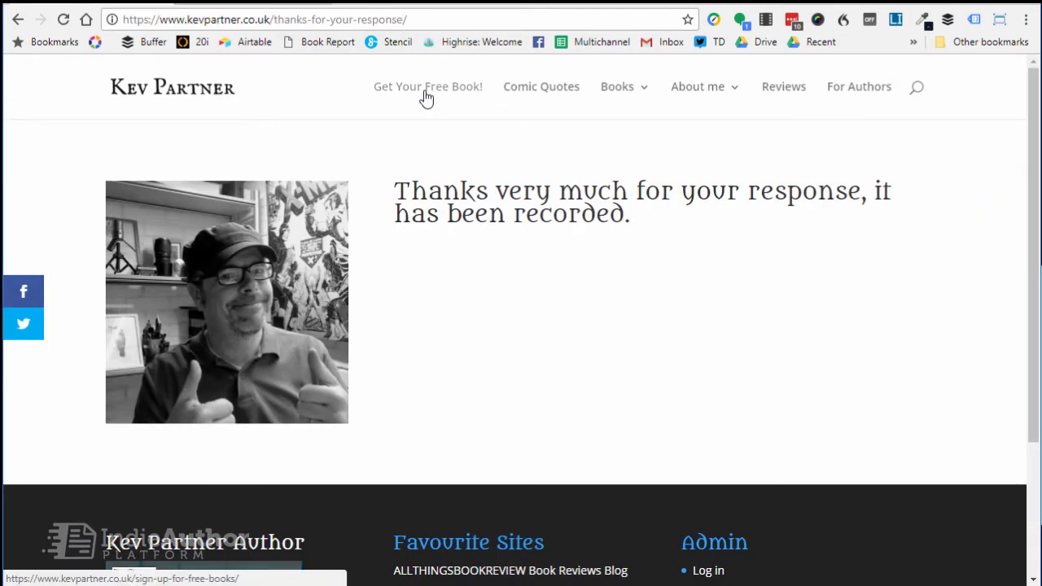
text(-2)
key(Return)
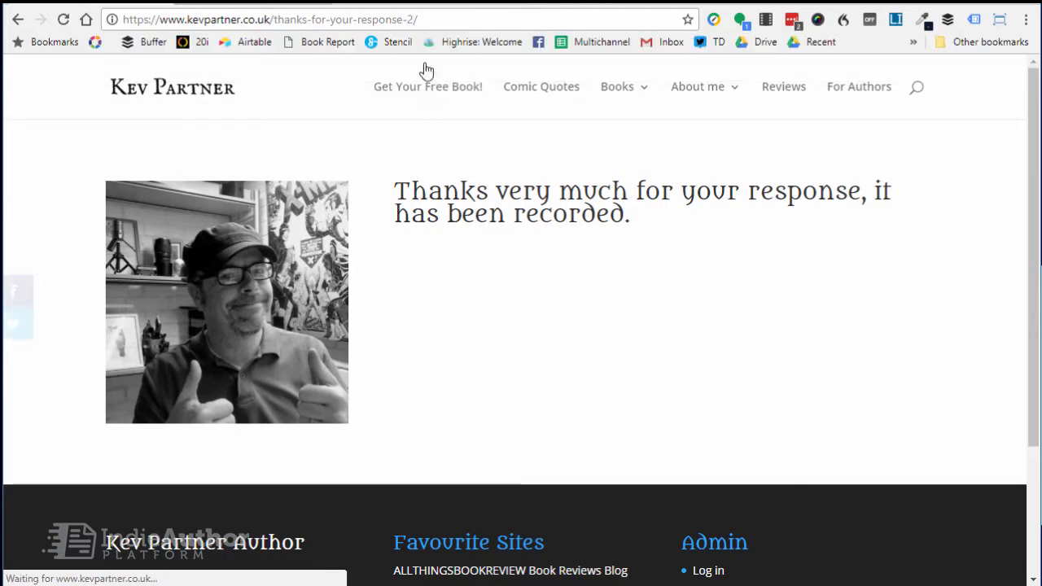
click(437, 18)
right_click(436, 19)
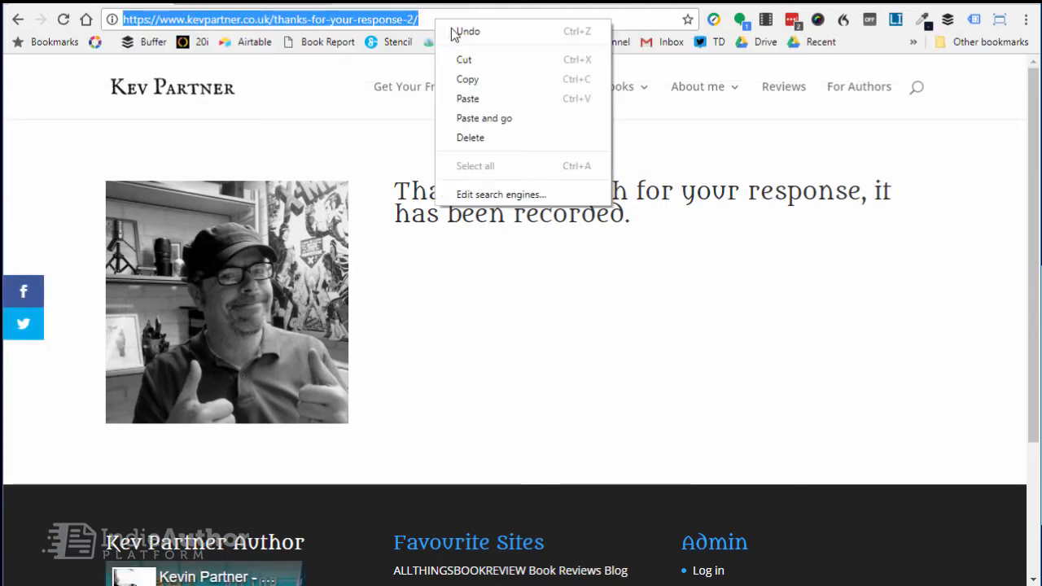
click(474, 80)
Return to the MailerLite campaign, paste the copied address as the second button's link and begin its title with "No - I'm NOT in K".
click(273, 3)
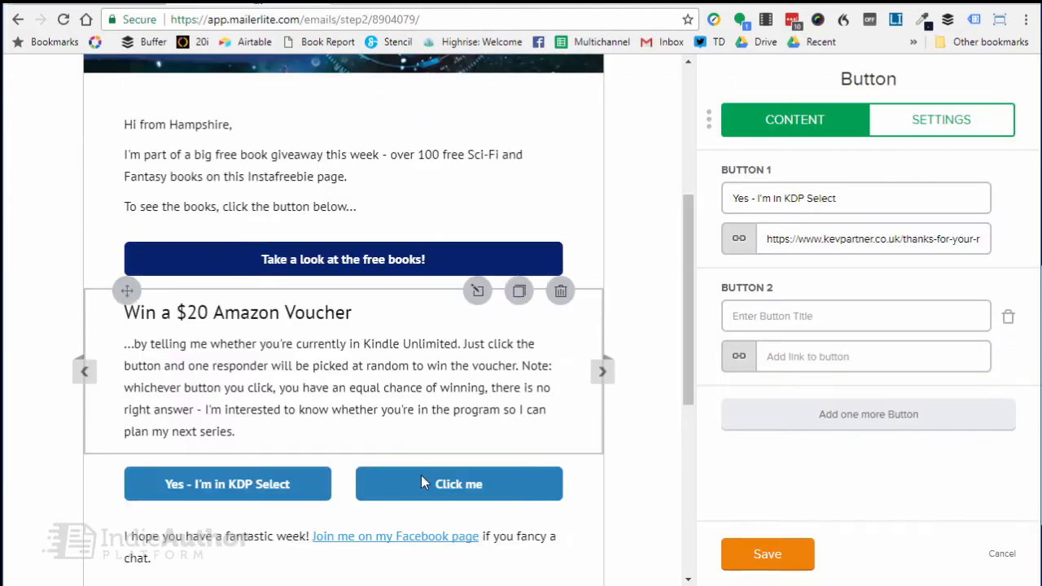
right_click(788, 352)
click(842, 448)
click(772, 319)
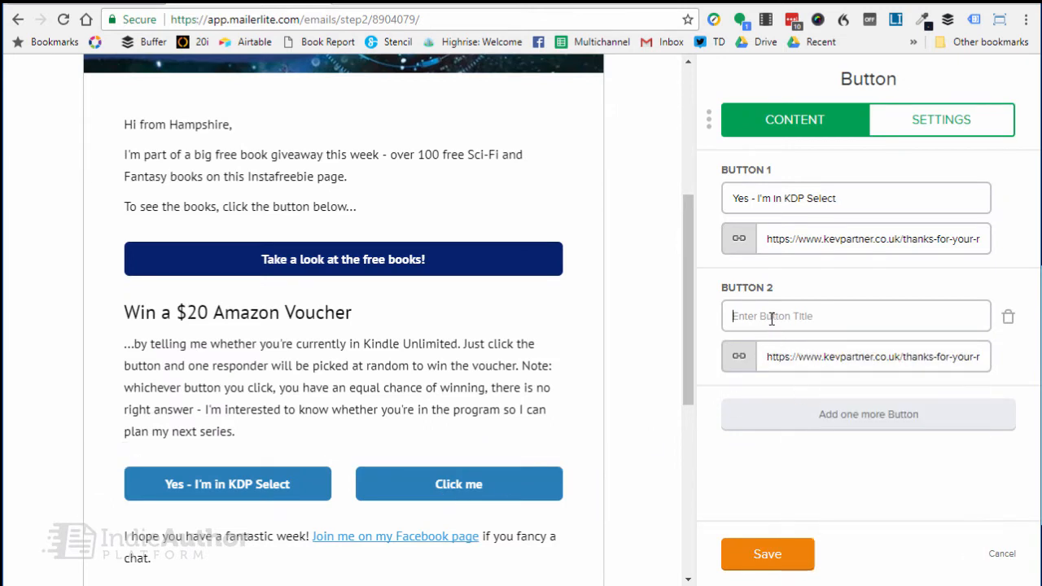
text(No - I'm NOT in )
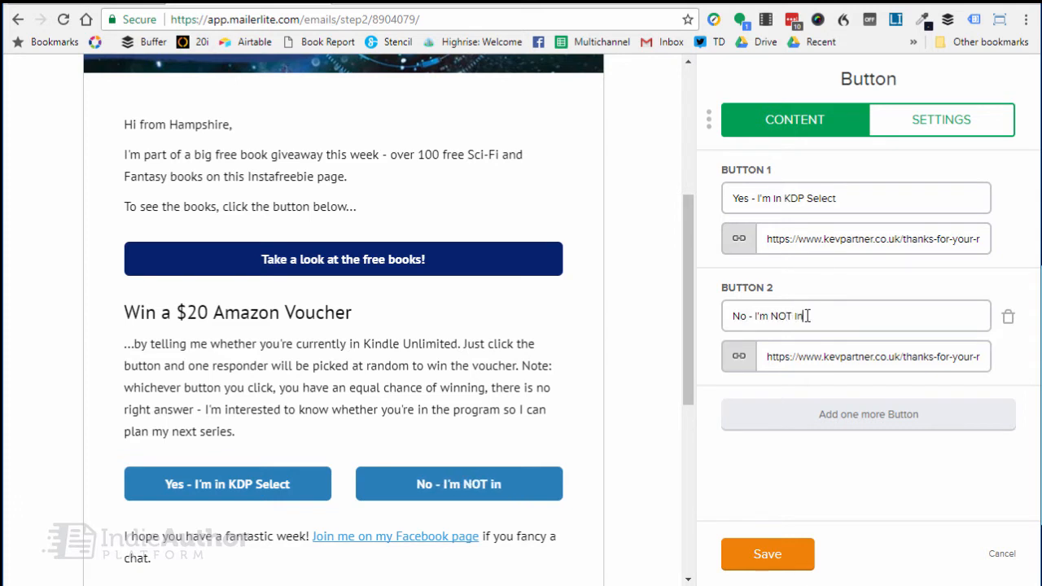
text(K)
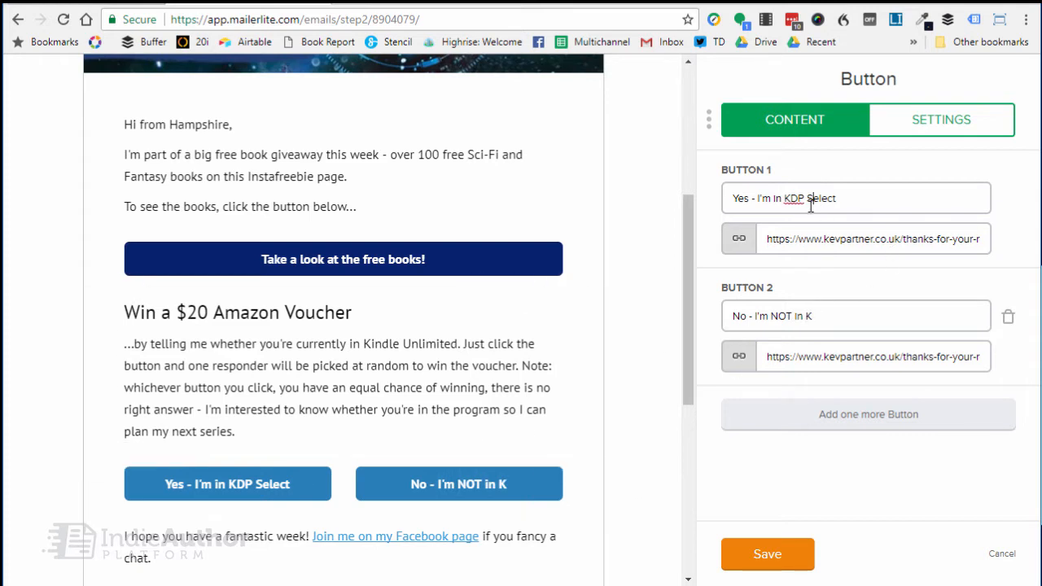
Change the first button's title to "Yes - I'm in Kindle Unlimited" and complete the second's as "No - I'm NOT in Kindle Unlimited".
drag(785, 198, 850, 198)
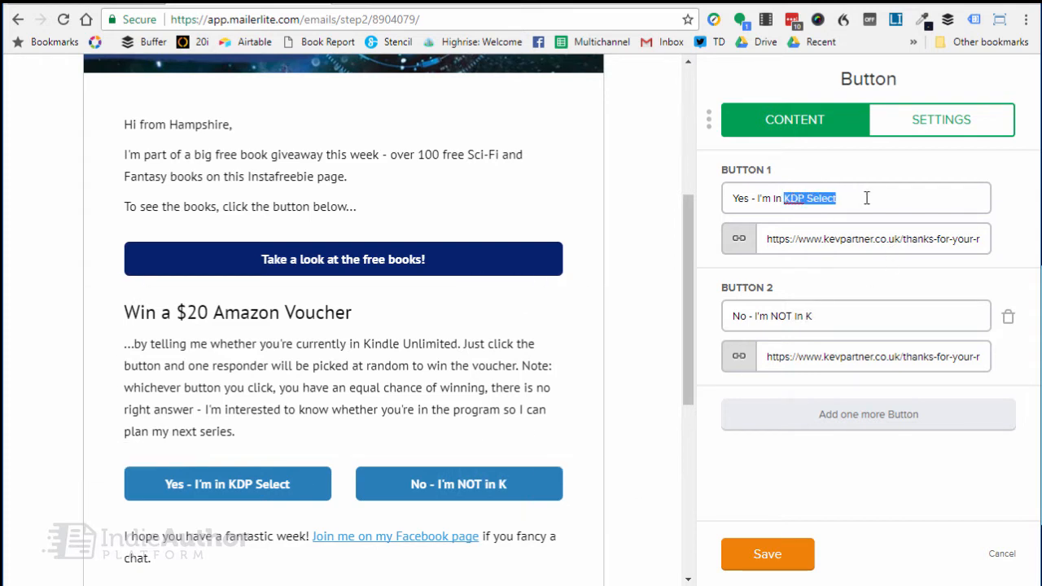
text(Kindle)
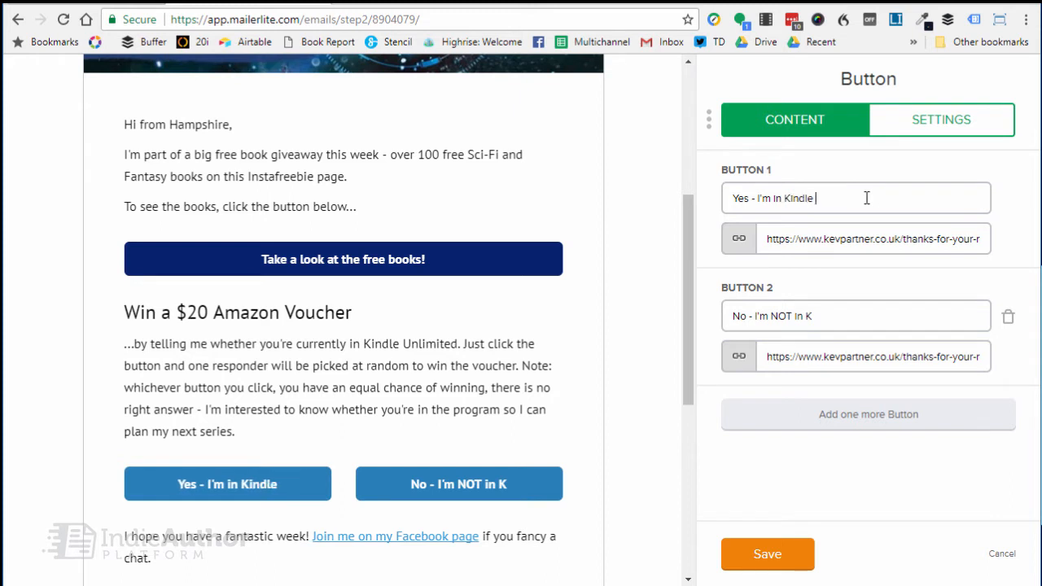
text( Unlimited)
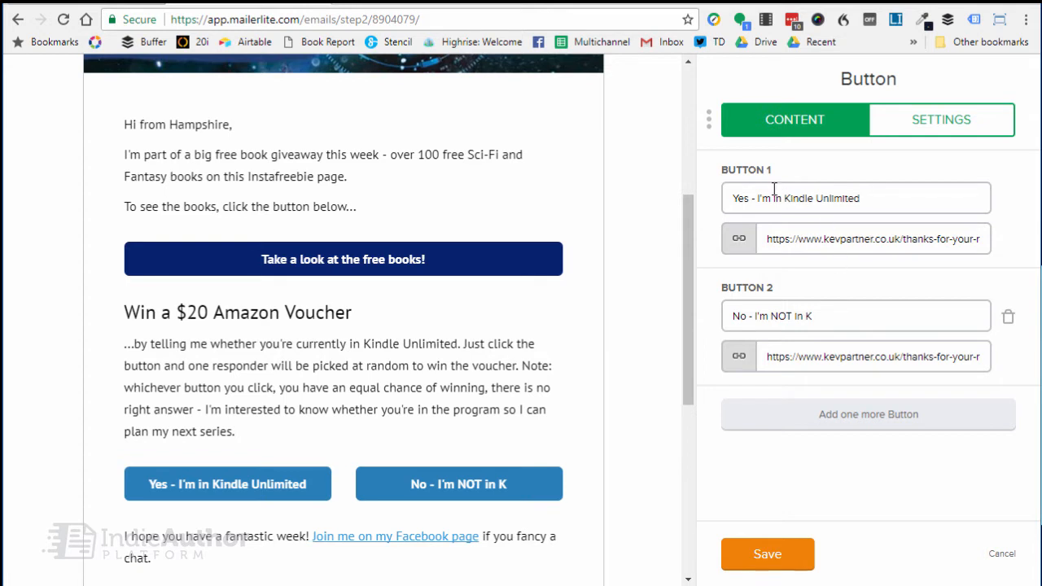
text(in)
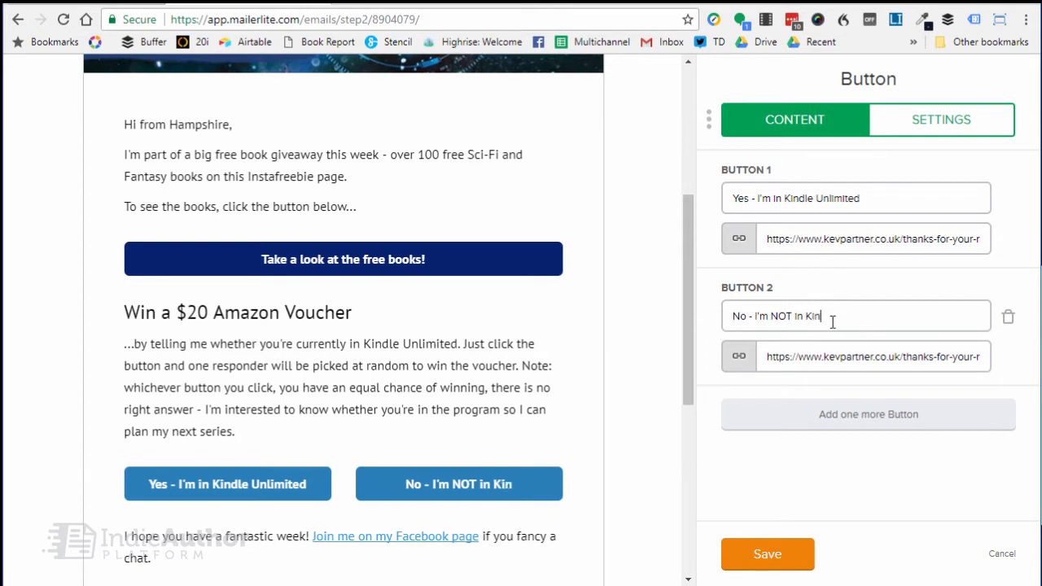
text(dle Unlimited)
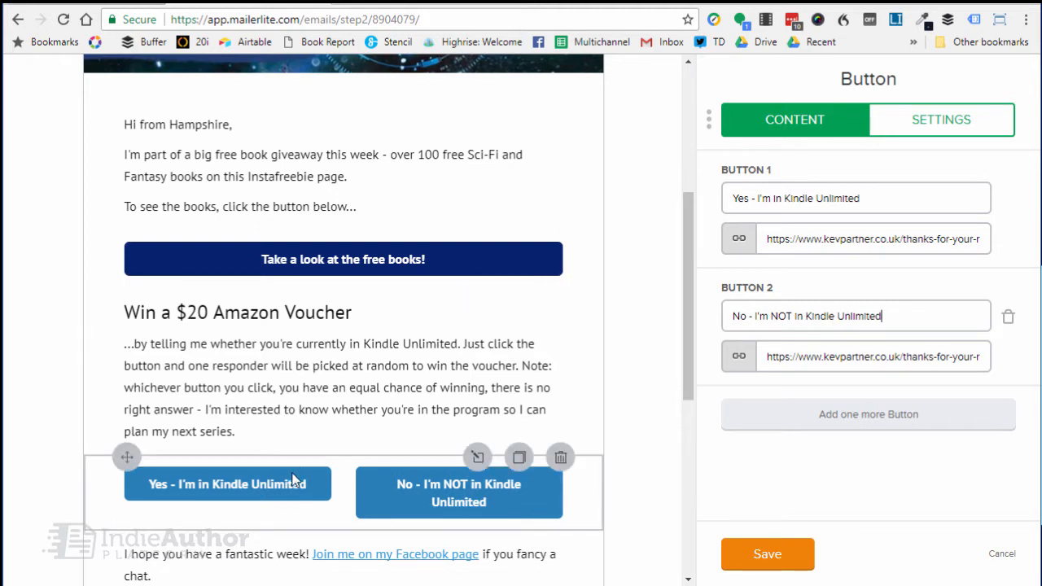
Delete the second button from the block and duplicate the remaining "Yes - I'm in Kindle Unlimited" button block.
drag(1039, 266, 1041, 269)
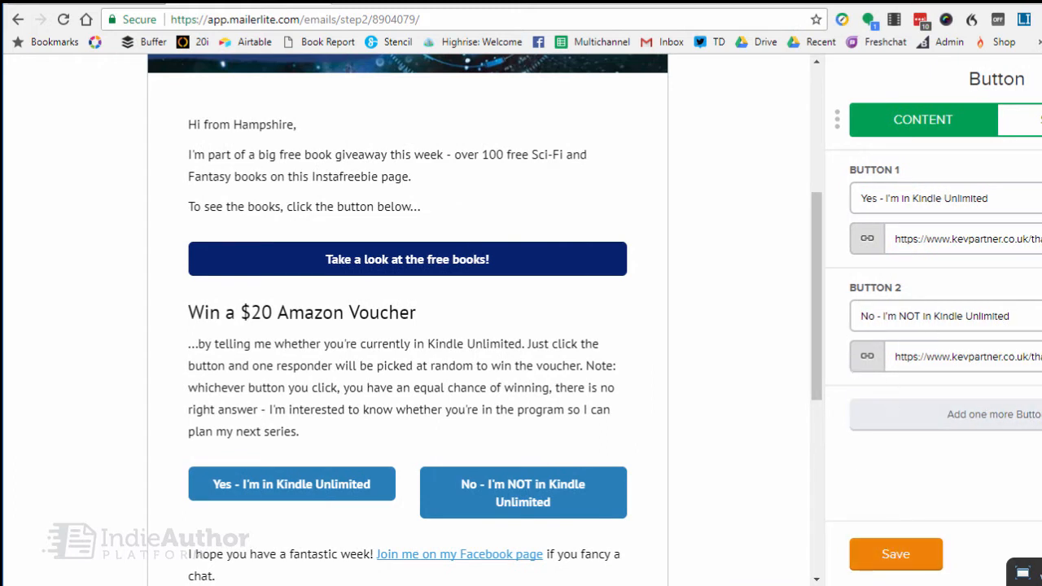
click(1041, 288)
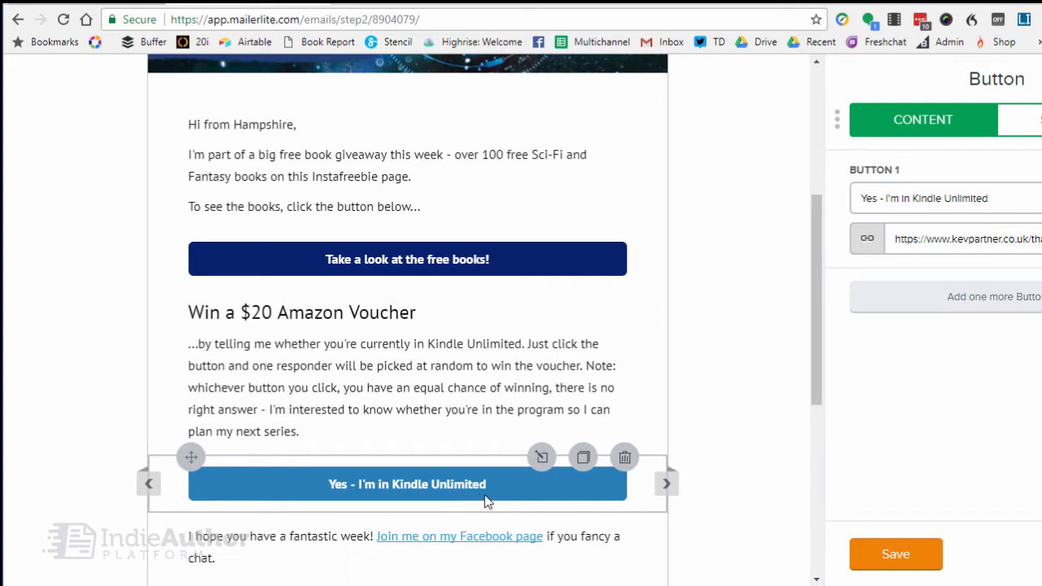
click(583, 457)
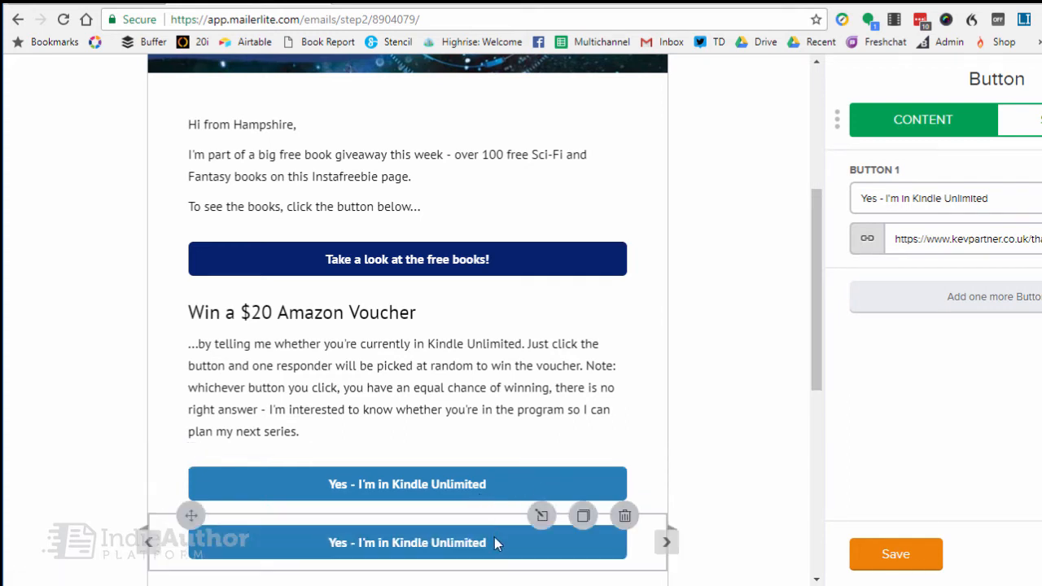
Select the duplicated button's link address, and change that button's title to "No - I'm NOT in Kindle Unlimited".
drag(899, 237, 1041, 238)
click(900, 198)
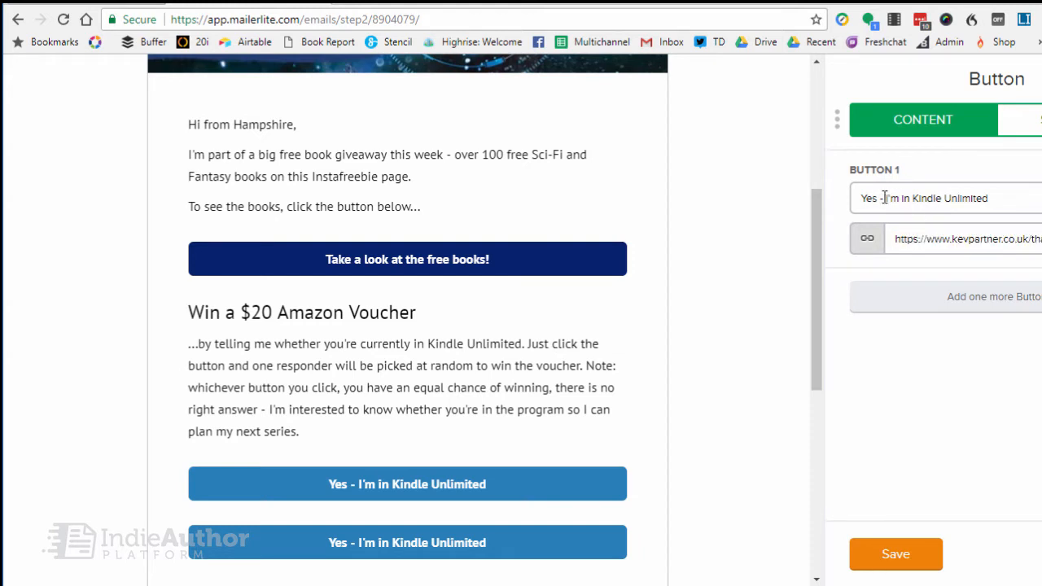
drag(875, 198, 834, 204)
key(BackSpace)
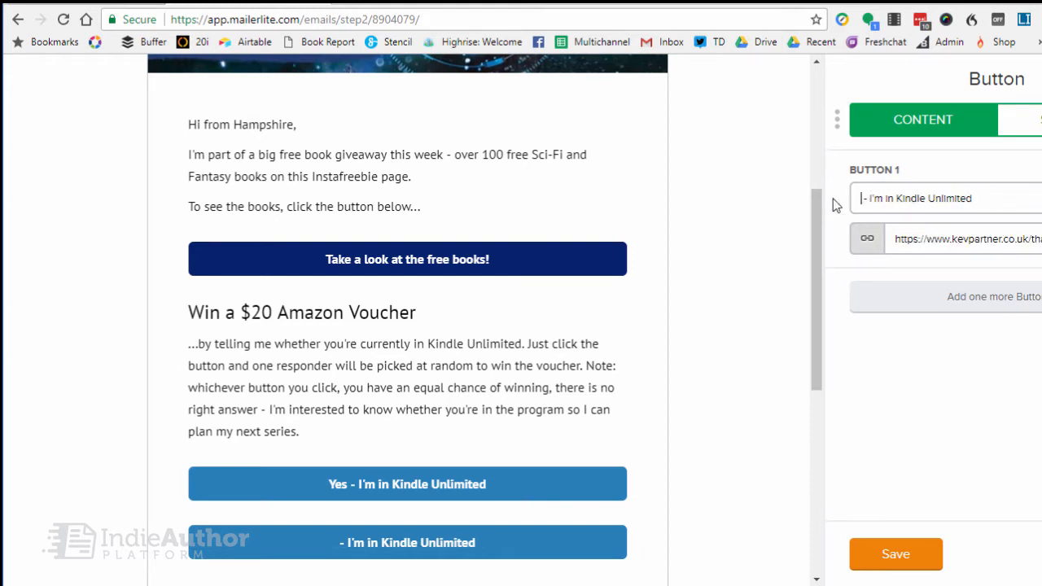
text(No )
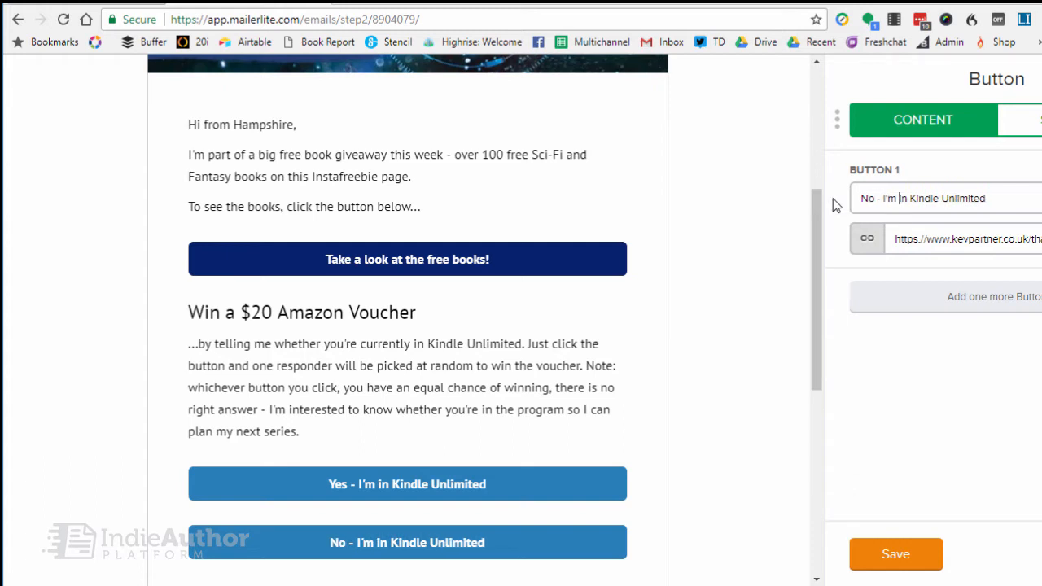
text(NOT)
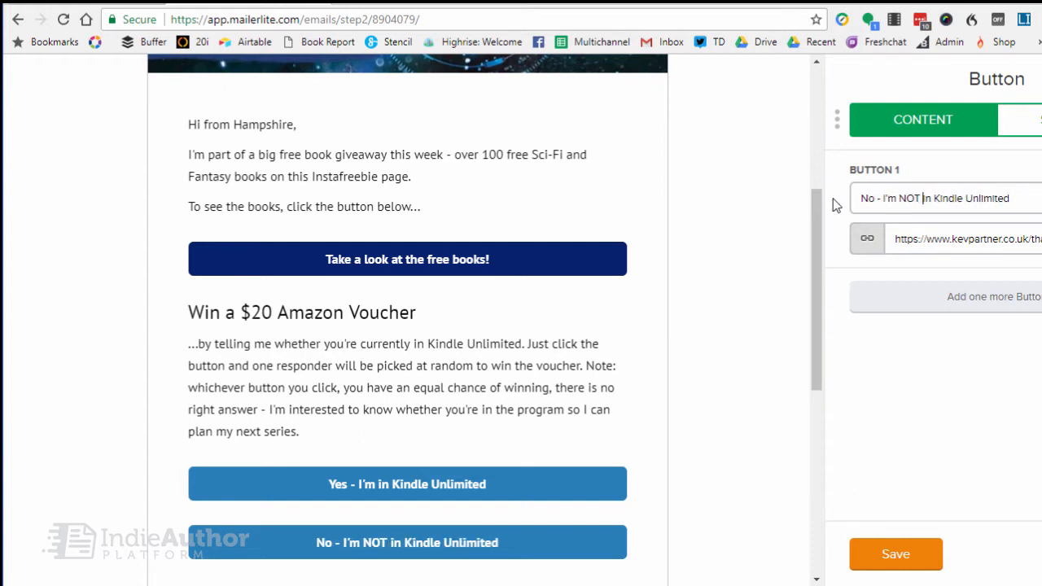
Set the background of the "Yes - I'm in Kindle Unlimited" button to the custom crimson color #b9294a.
click(564, 484)
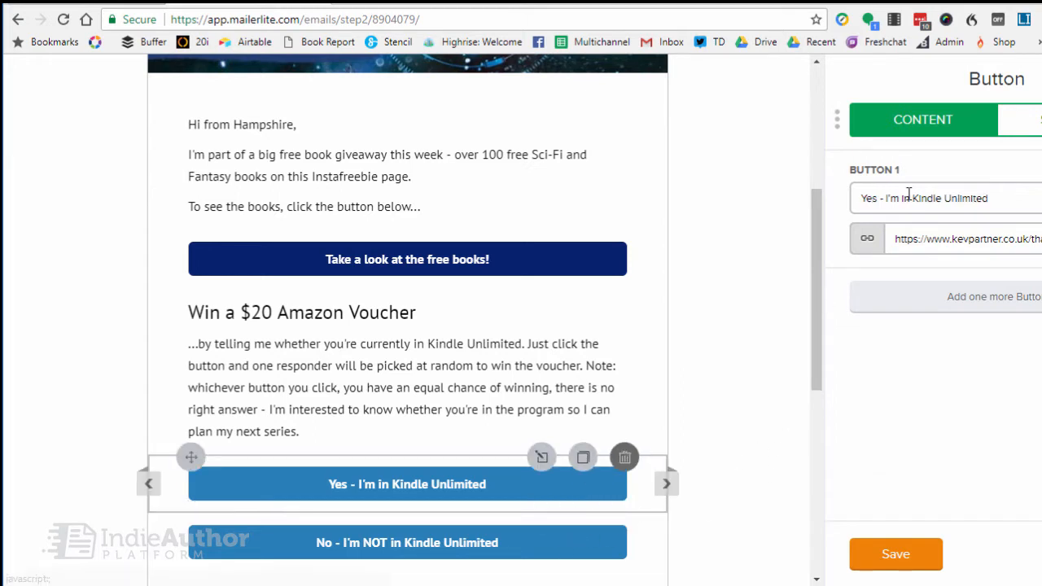
click(1038, 129)
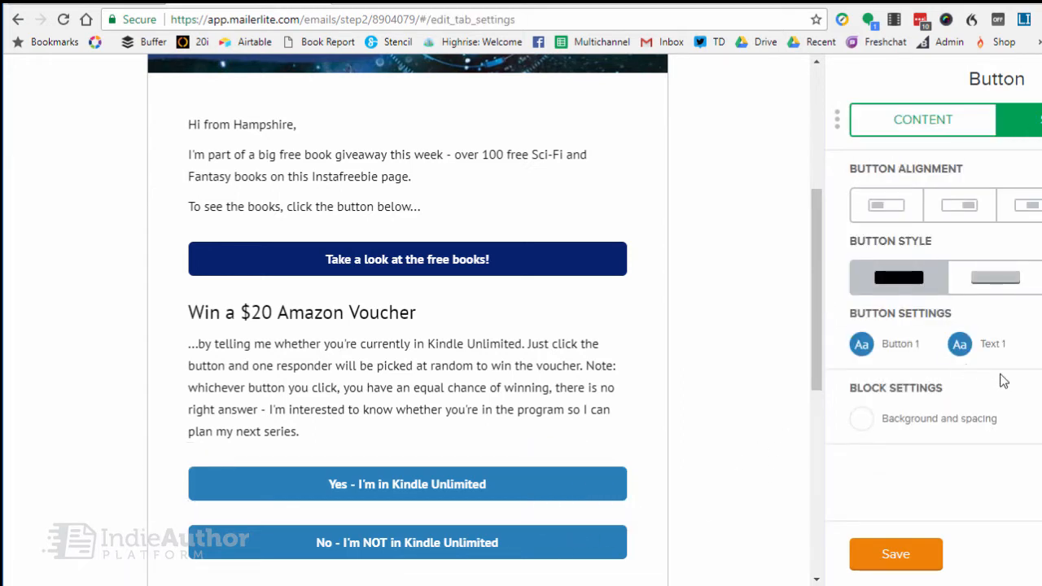
click(861, 344)
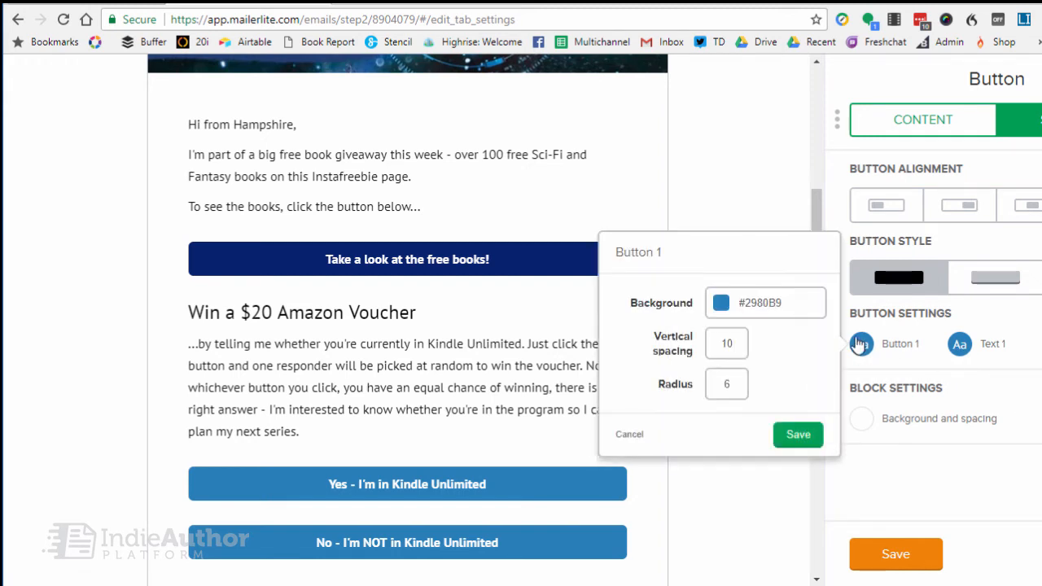
click(721, 312)
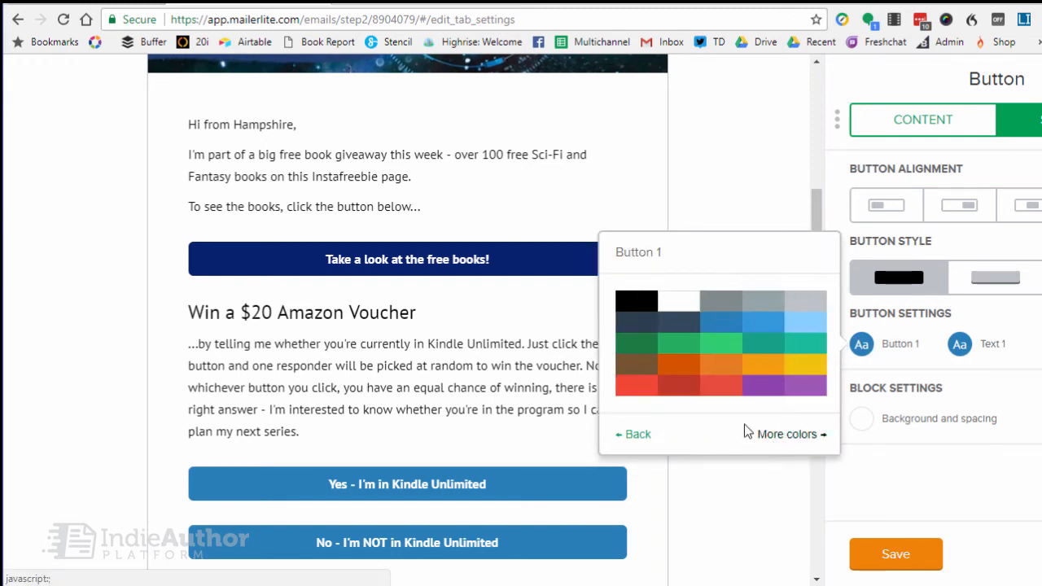
click(814, 436)
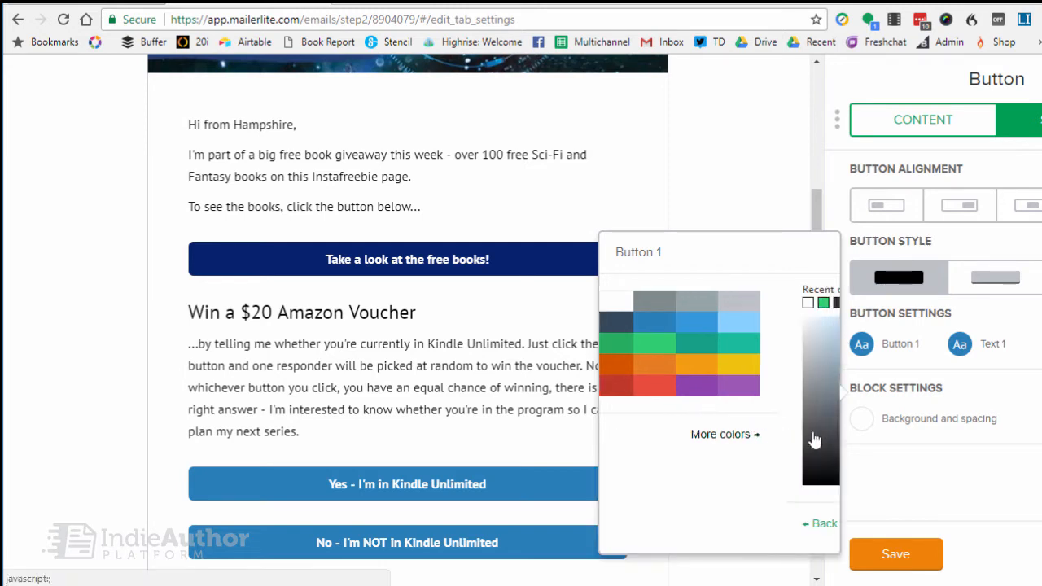
drag(814, 446, 810, 486)
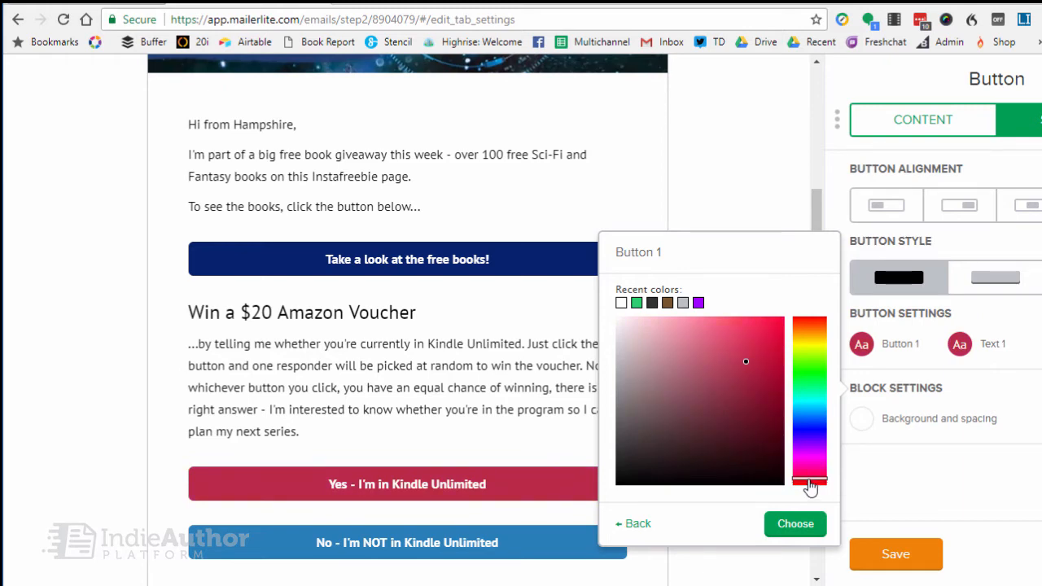
click(786, 525)
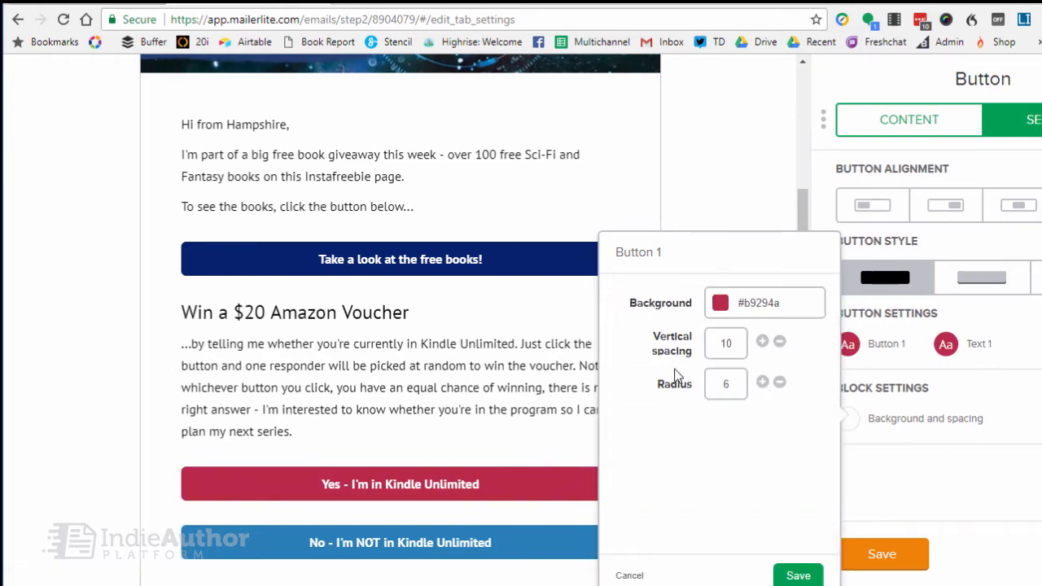
Copy the Yes button's background color code and save its button settings.
triple_click(753, 307)
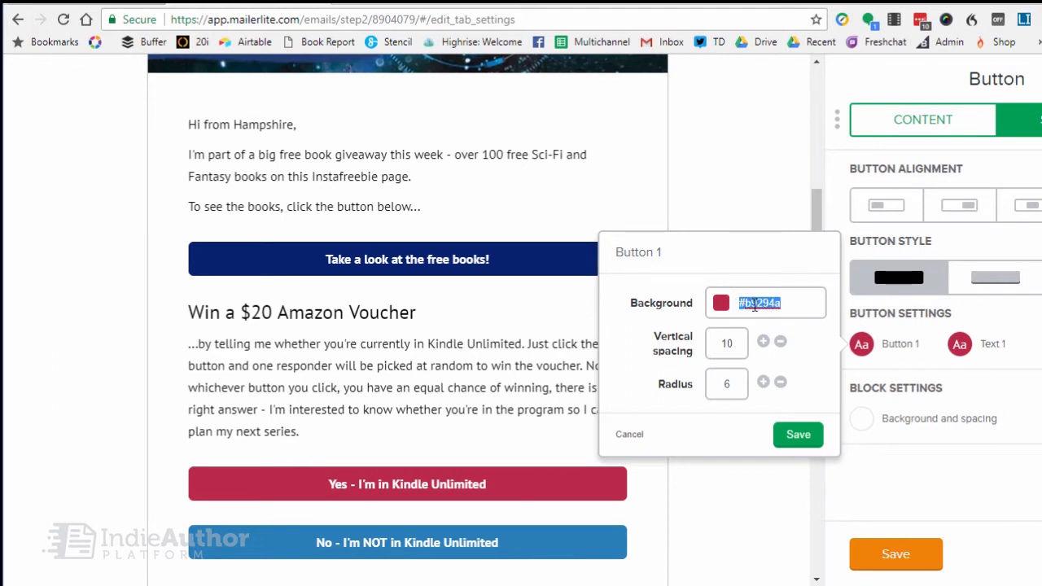
right_click(753, 305)
click(791, 401)
click(791, 433)
Paste the copied color code #b9294a as the background of the "No - I'm NOT in Kindle Unlimited" button and save its settings.
click(498, 547)
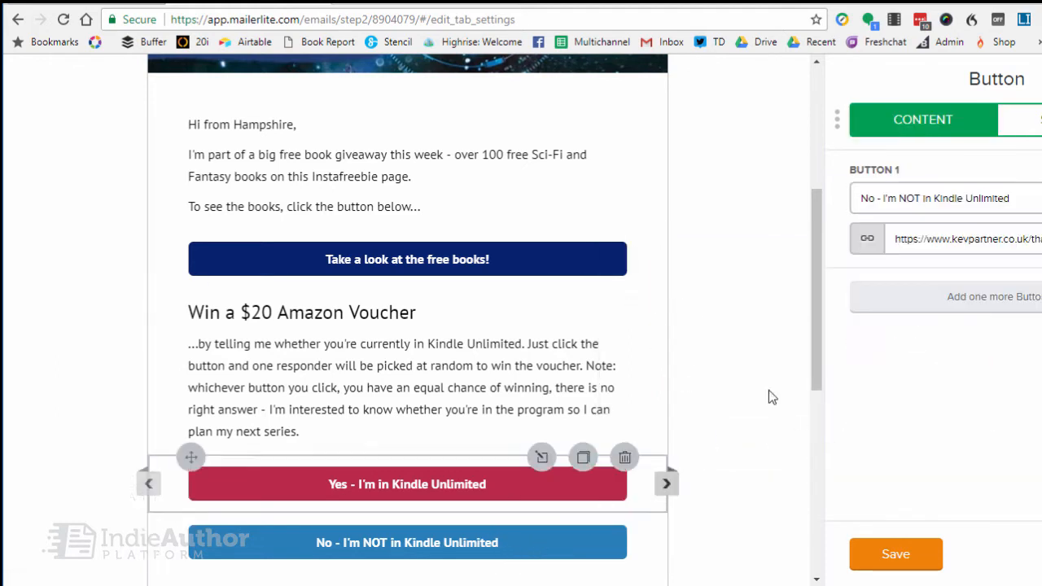
click(1019, 130)
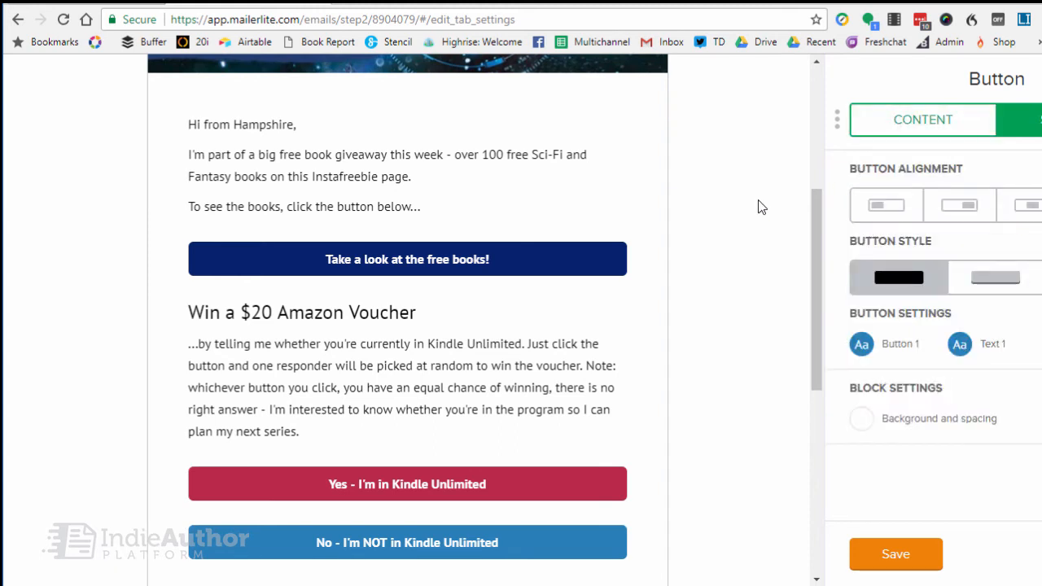
click(888, 350)
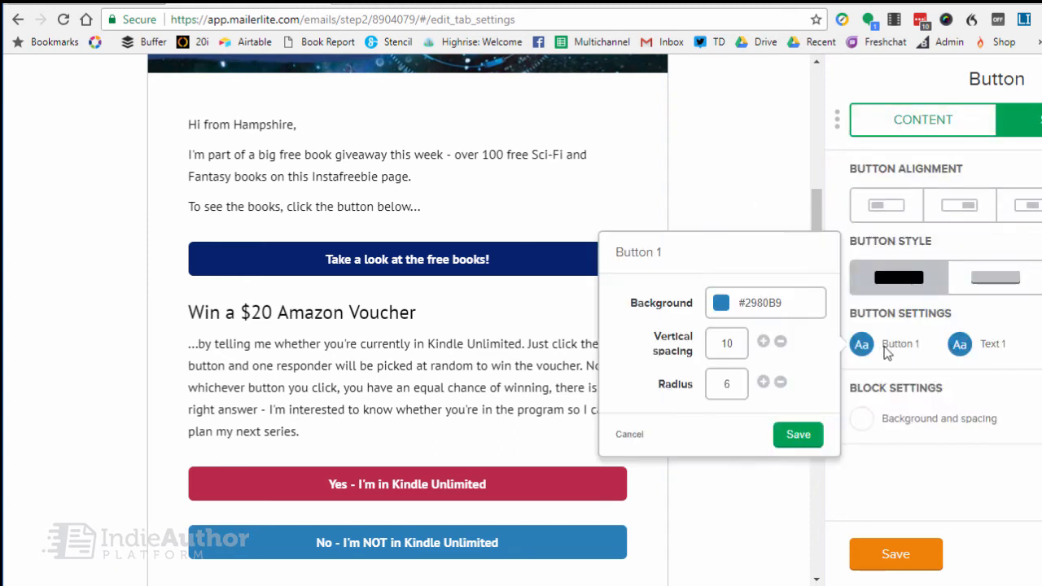
double_click(759, 305)
right_click(759, 304)
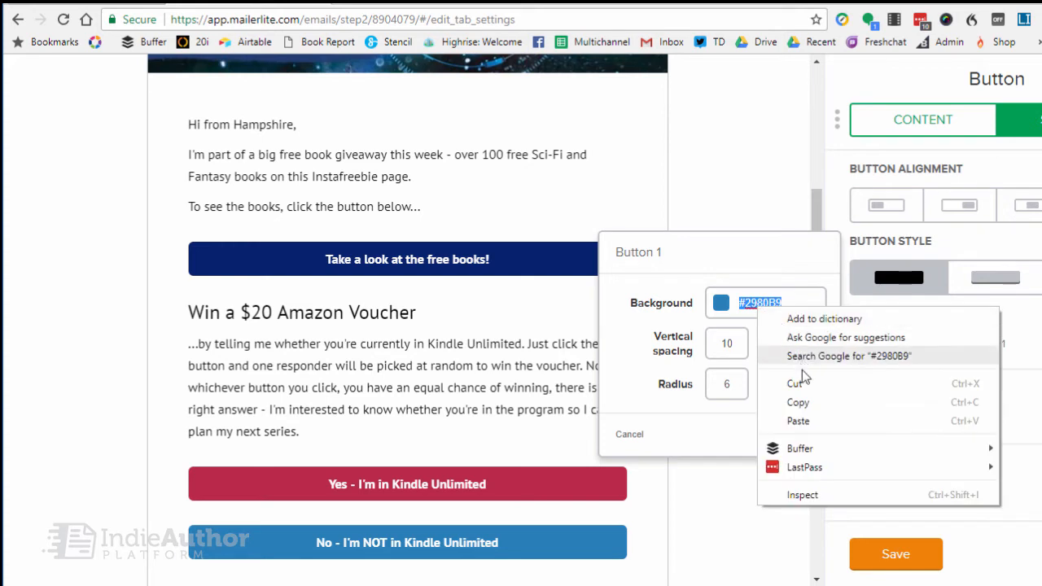
click(800, 420)
click(797, 436)
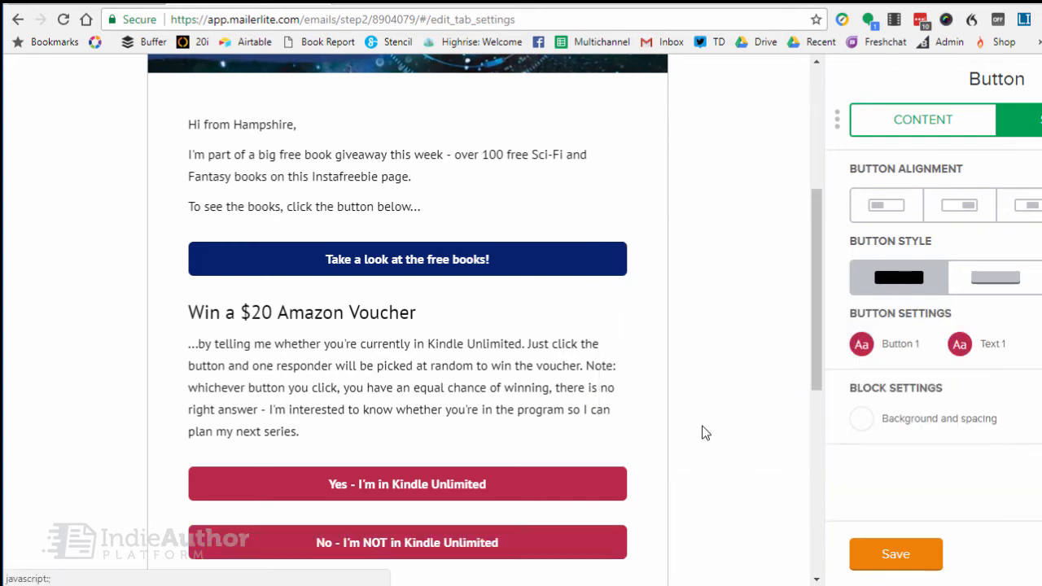
scroll(116, 365, down, 1)
scroll(116, 371, down, 1)
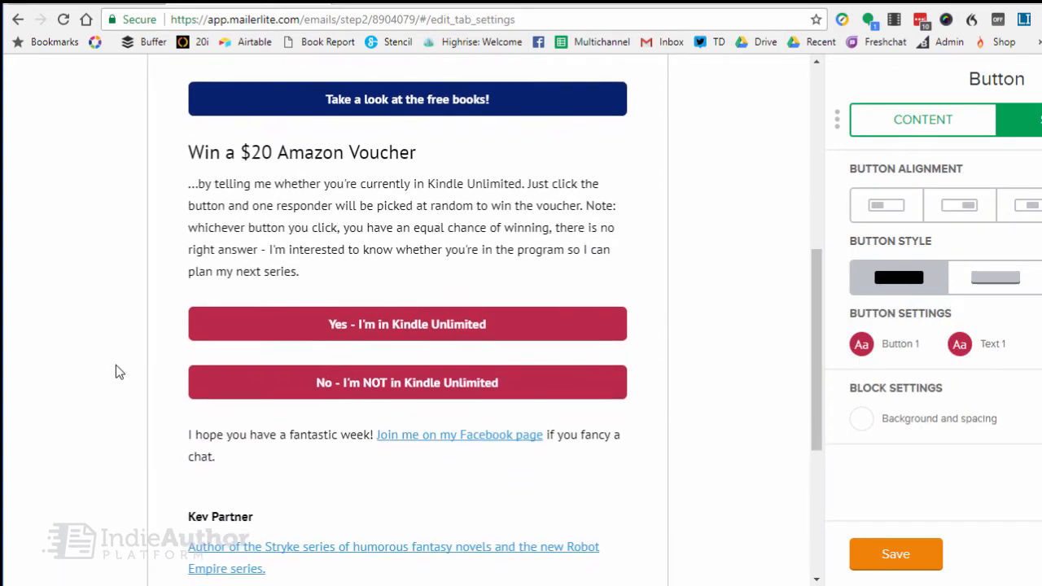
Check the link addresses of the "Yes - I'm in Kindle Unlimited" and "No - I'm NOT in Kindle Unlimited" buttons.
scroll(115, 371, up, 2)
scroll(303, 343, down, 1)
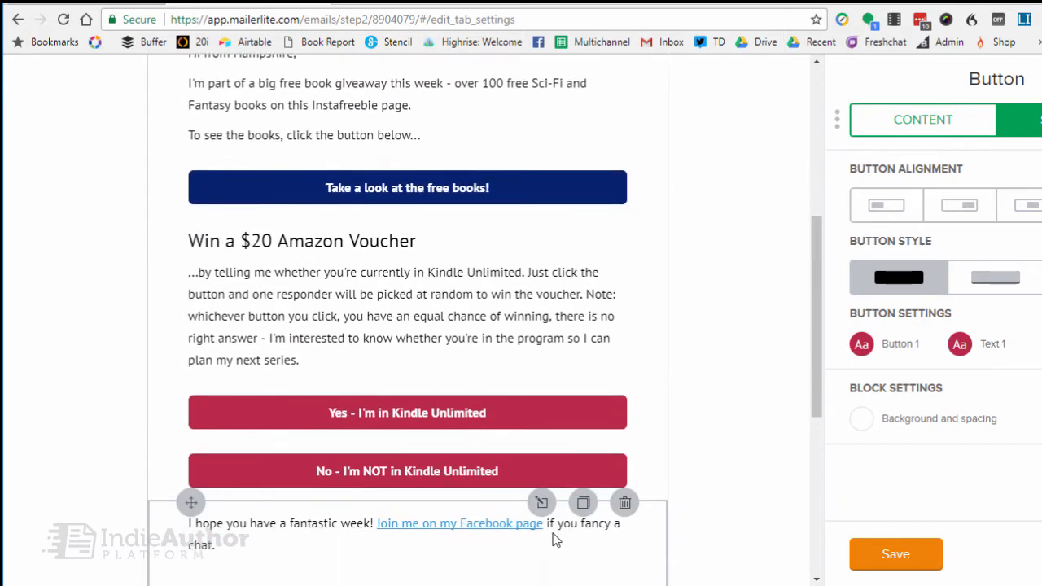
click(500, 412)
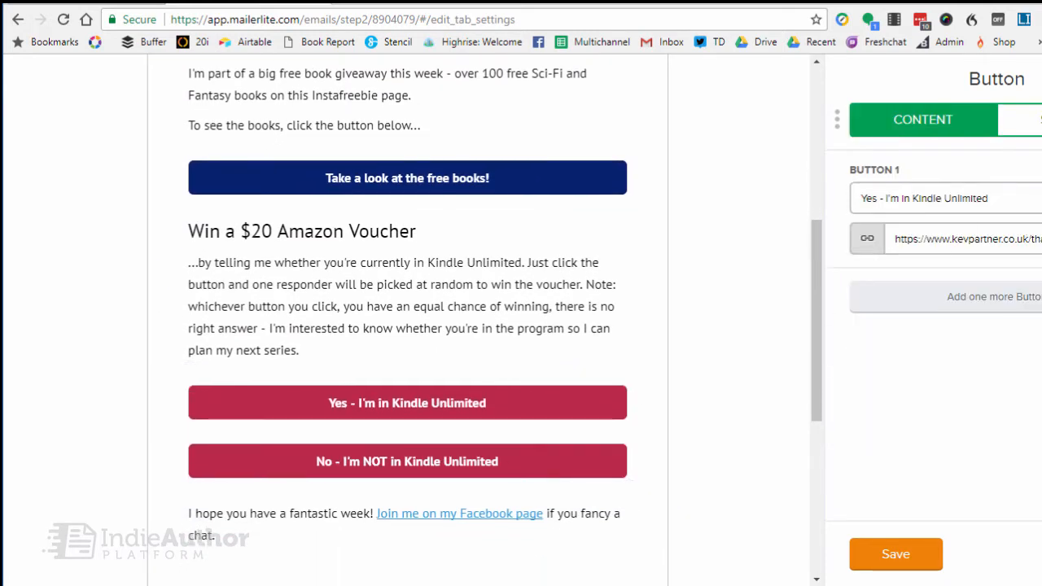
drag(1034, 240, 1041, 239)
click(1007, 427)
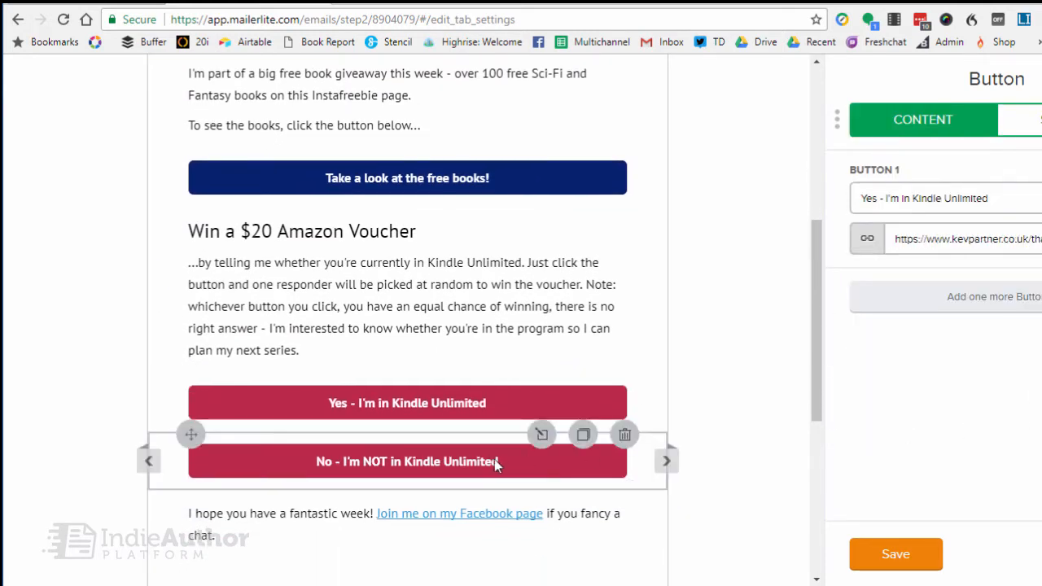
click(495, 463)
drag(1030, 239, 1041, 239)
click(1019, 362)
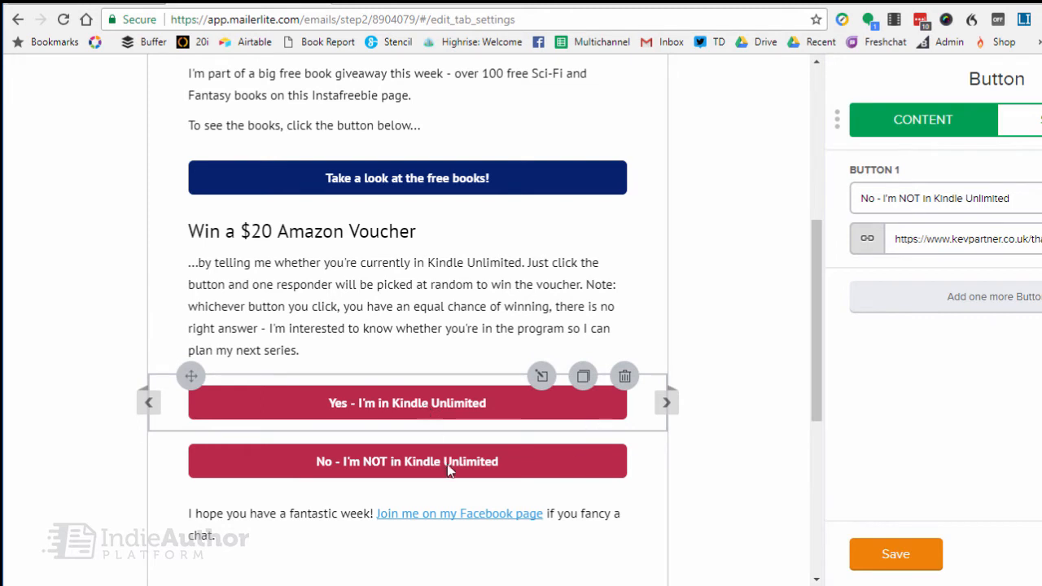
scroll(680, 378, down, 3)
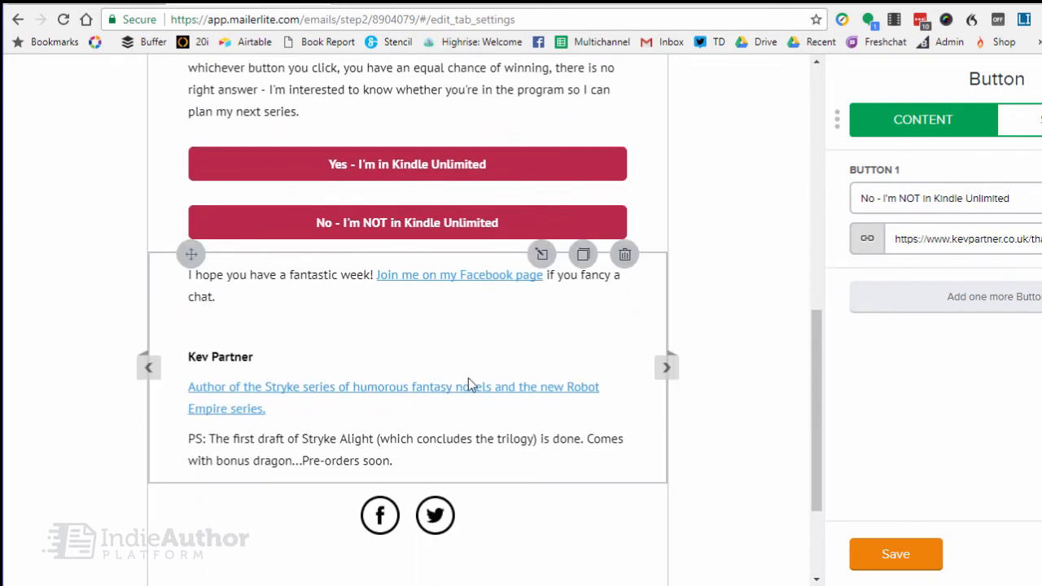
Save the button settings, finish editing the email content, and review the subscriber groups available as campaign recipients.
click(914, 553)
click(1027, 83)
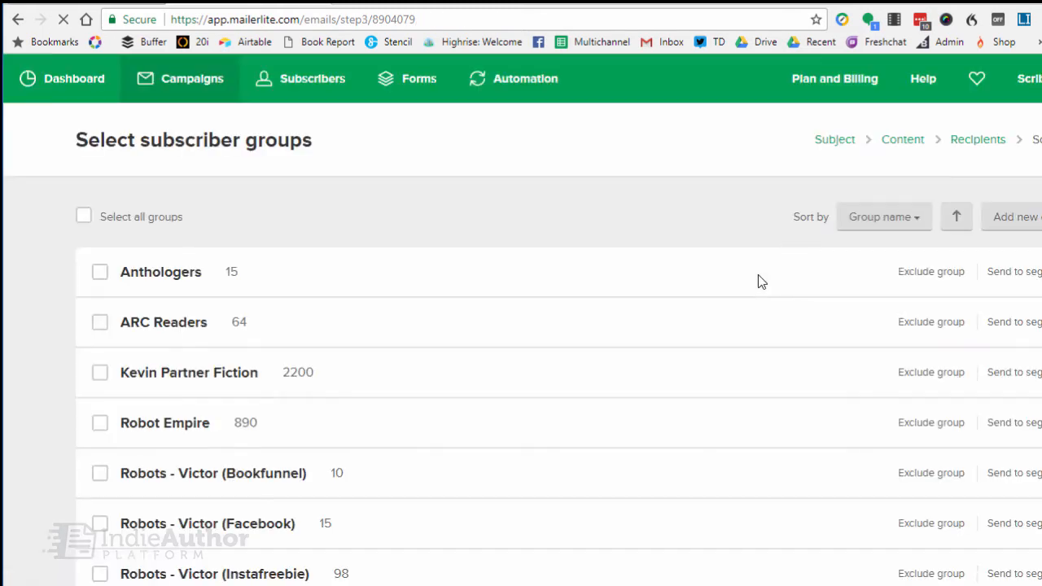
scroll(457, 431, down, 3)
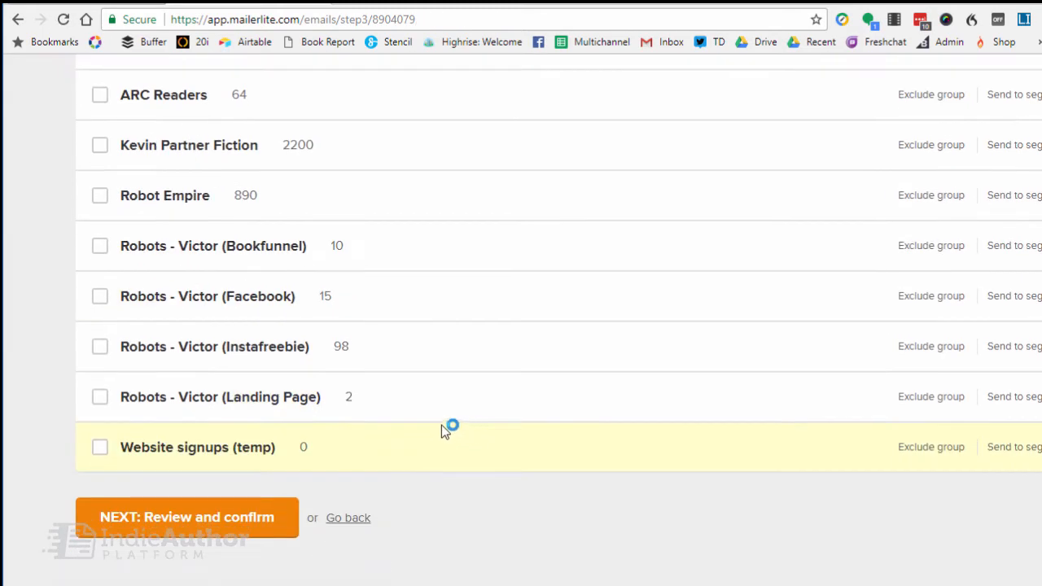
scroll(374, 345, up, 5)
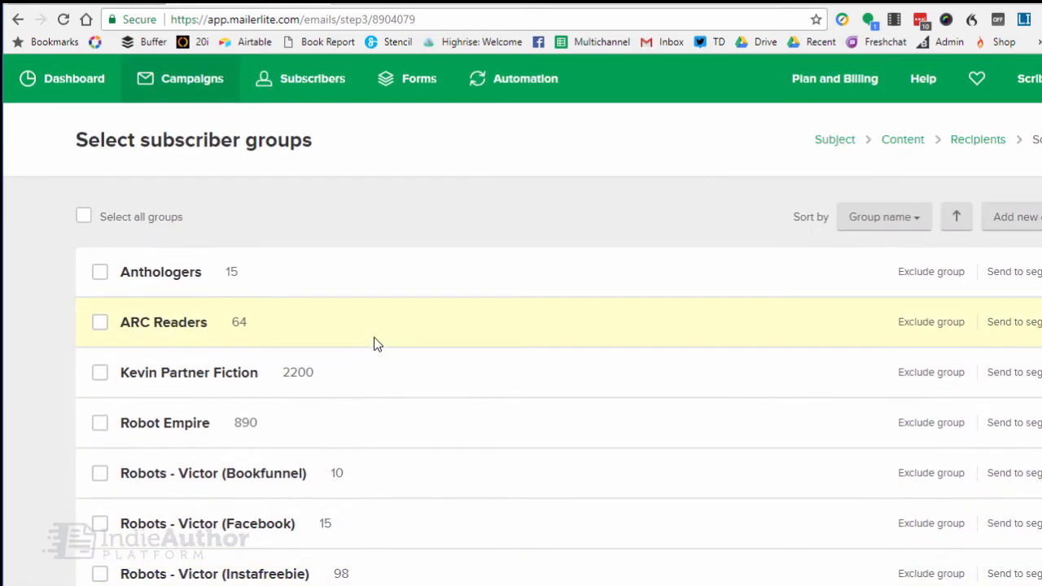
scroll(92, 310, down, 2)
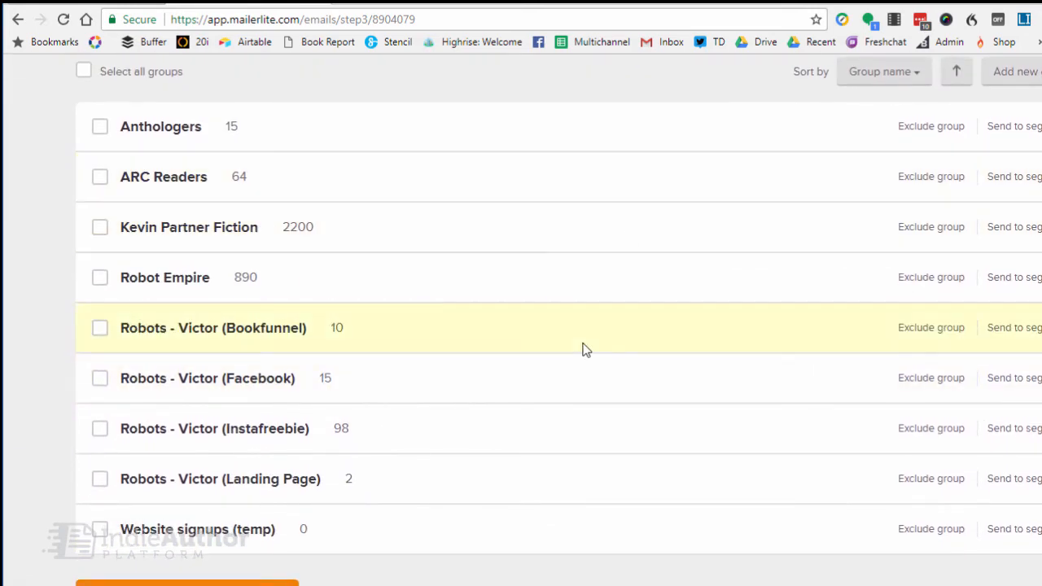
scroll(583, 348, up, 2)
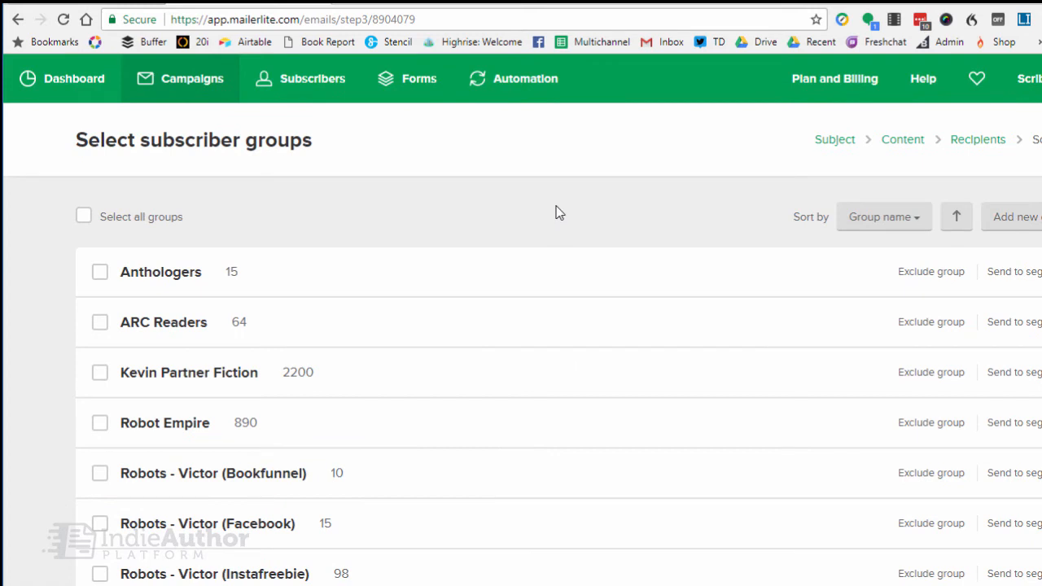
Create a new automation workflow and name it "KDP Select Yes".
click(521, 80)
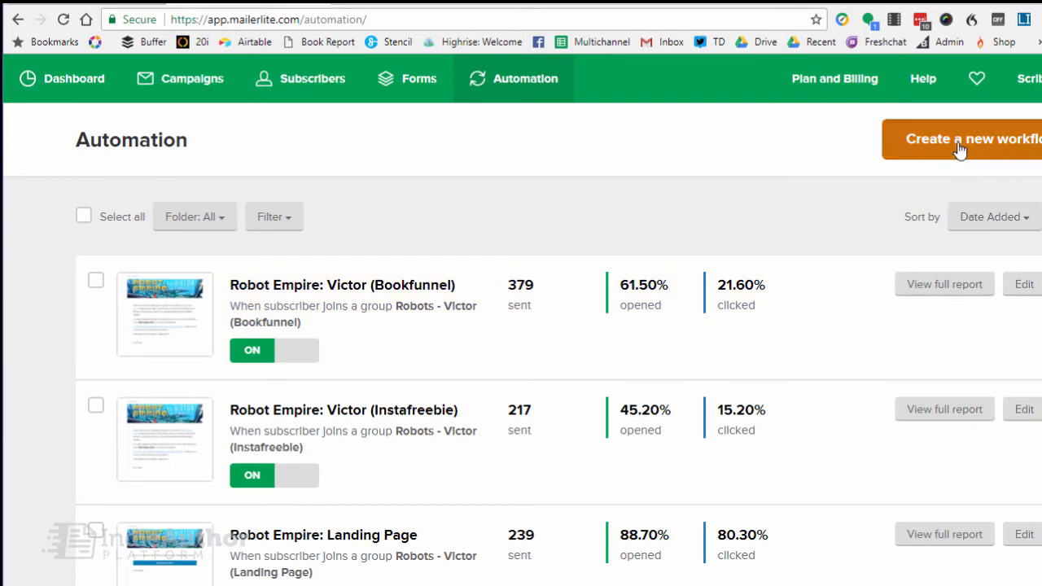
click(548, 444)
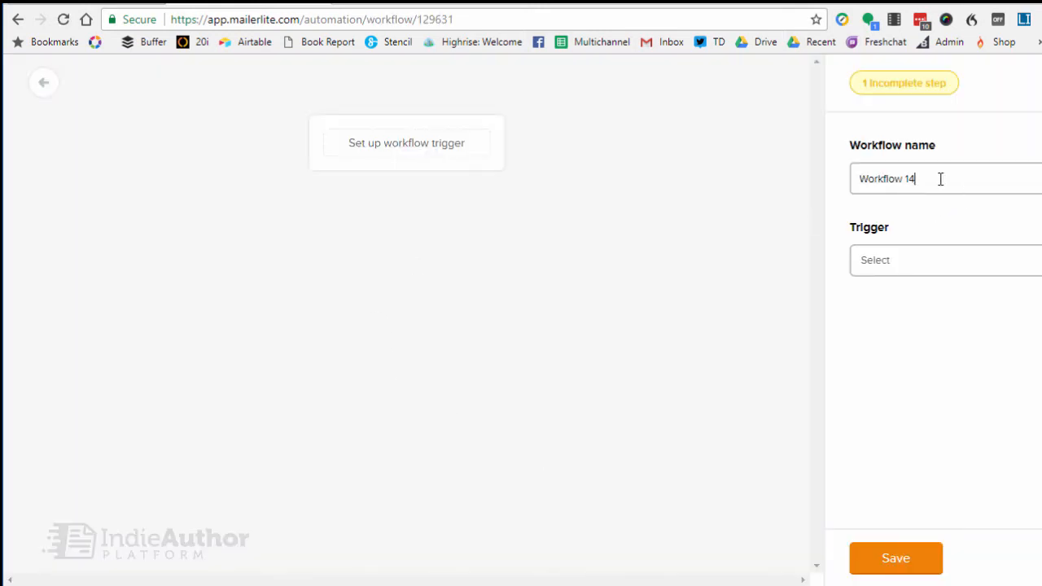
drag(940, 179, 674, 218)
text(KDP Select Yes)
drag(1041, 233, 1039, 234)
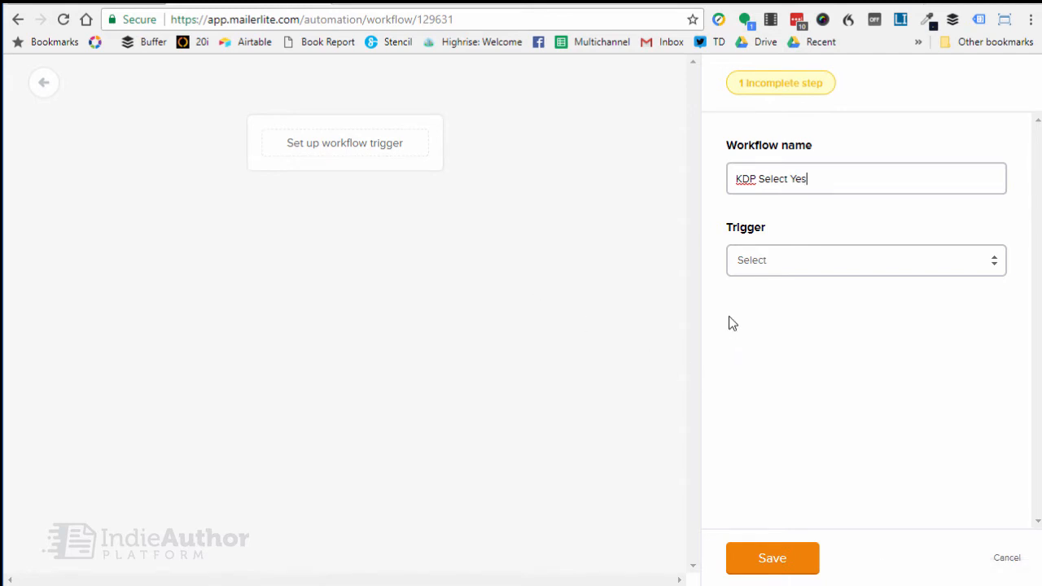
Set the workflow's trigger to "When subscriber clicks a link" and try pasting the clipboard content as its link.
click(791, 260)
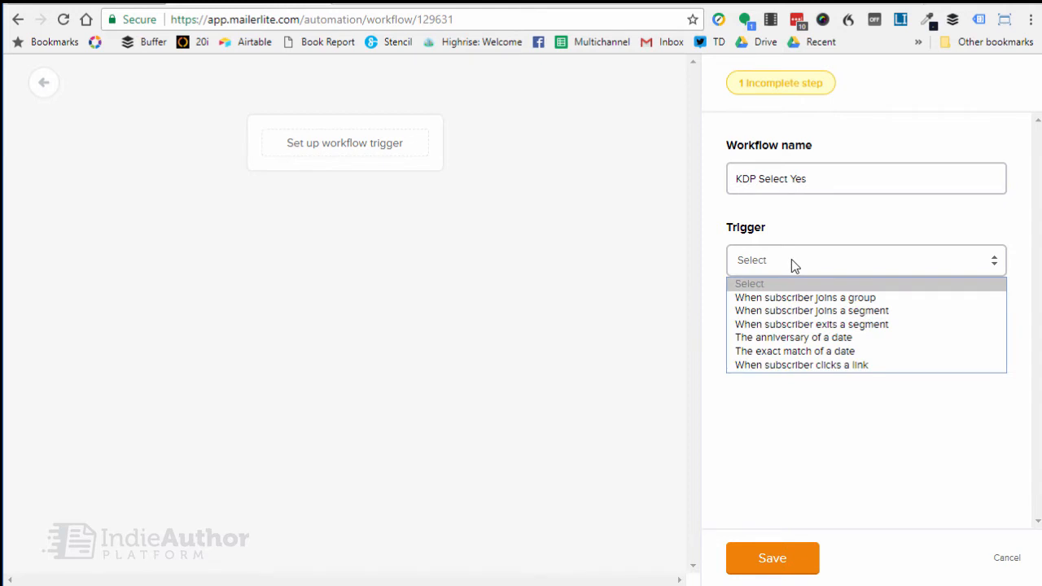
click(770, 365)
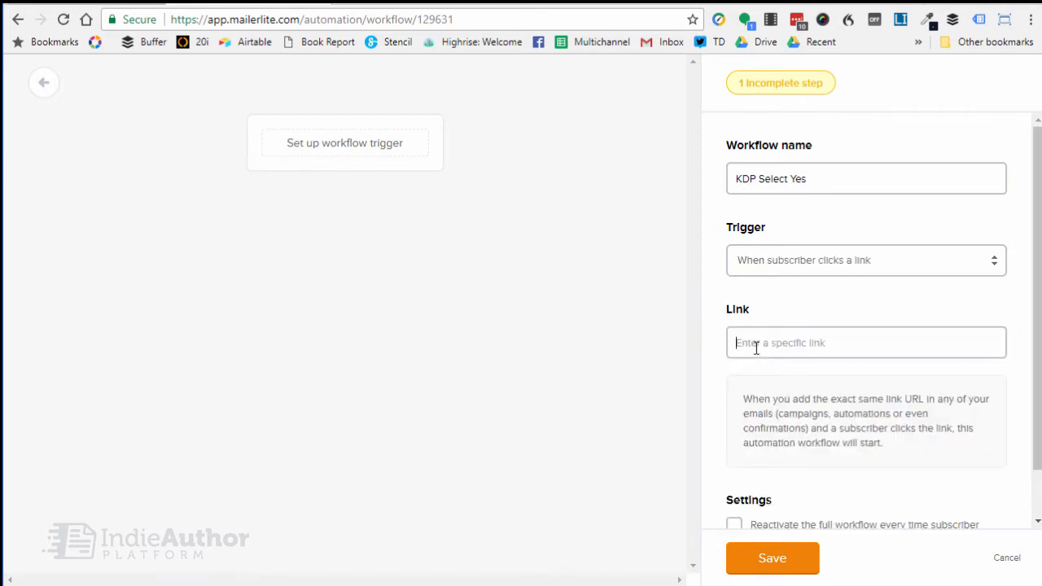
text(#b9294a)
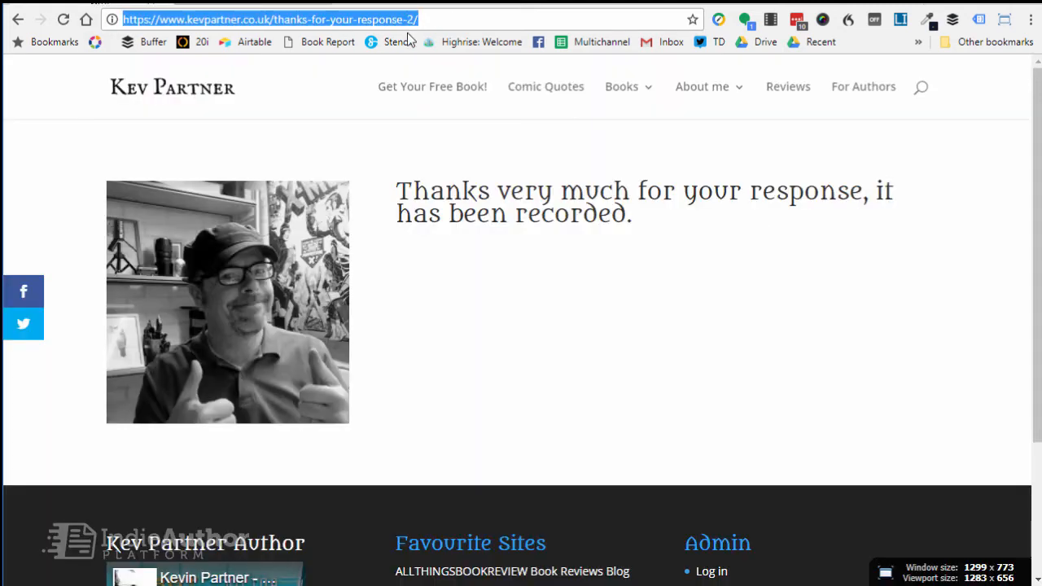
Remove the "-2" suffix from the thank-you page's address so it ends in thanks-for-your-response/, and copy the address.
click(403, 19)
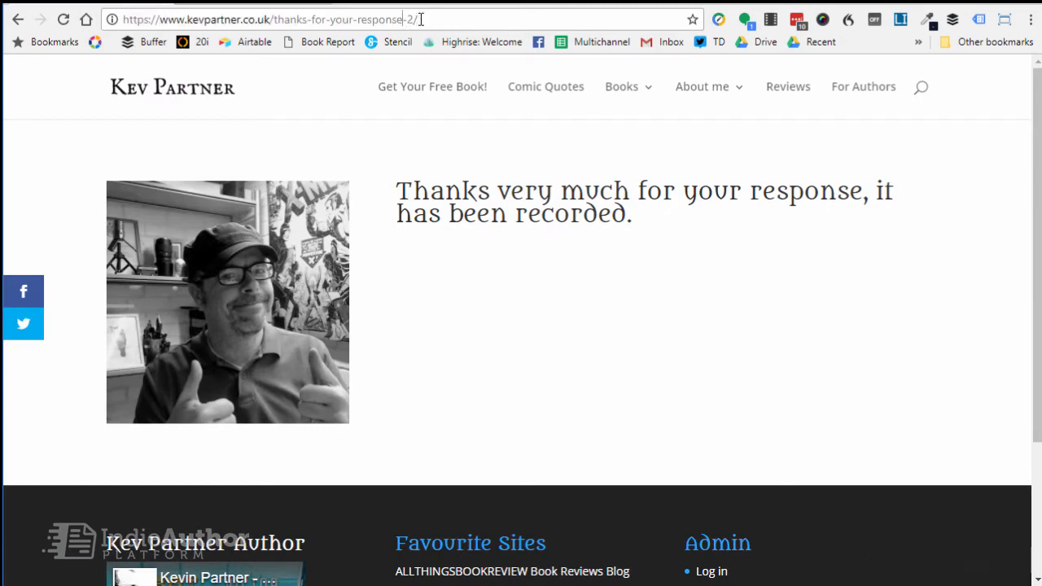
key(BackSpace)
key(BackSpace)
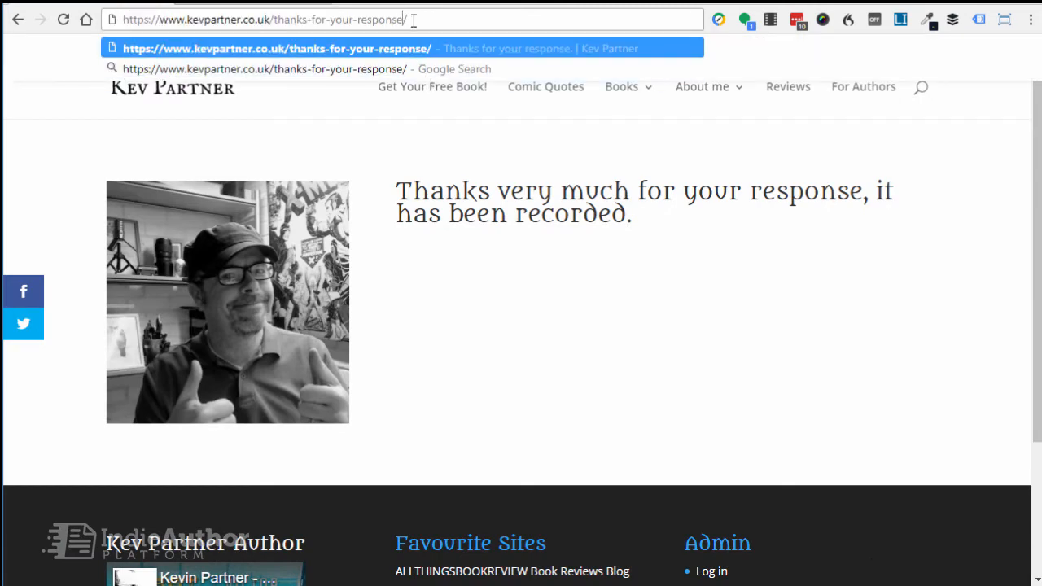
triple_click(396, 21)
key(ctrl+c)
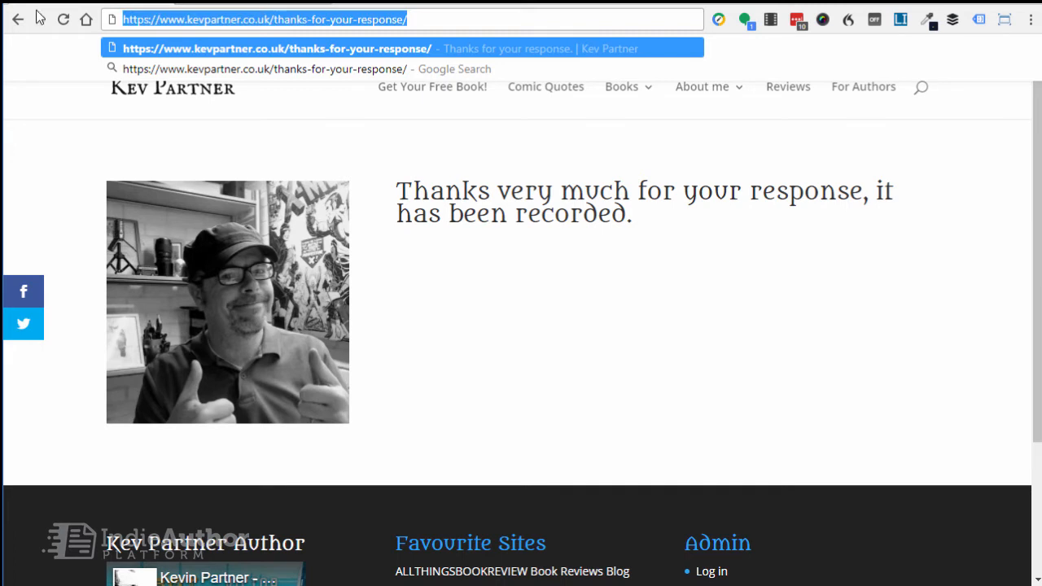
click(210, 4)
Replace the trigger's link with the copied thanks-for-your-response/ address and save the workflow trigger.
triple_click(758, 343)
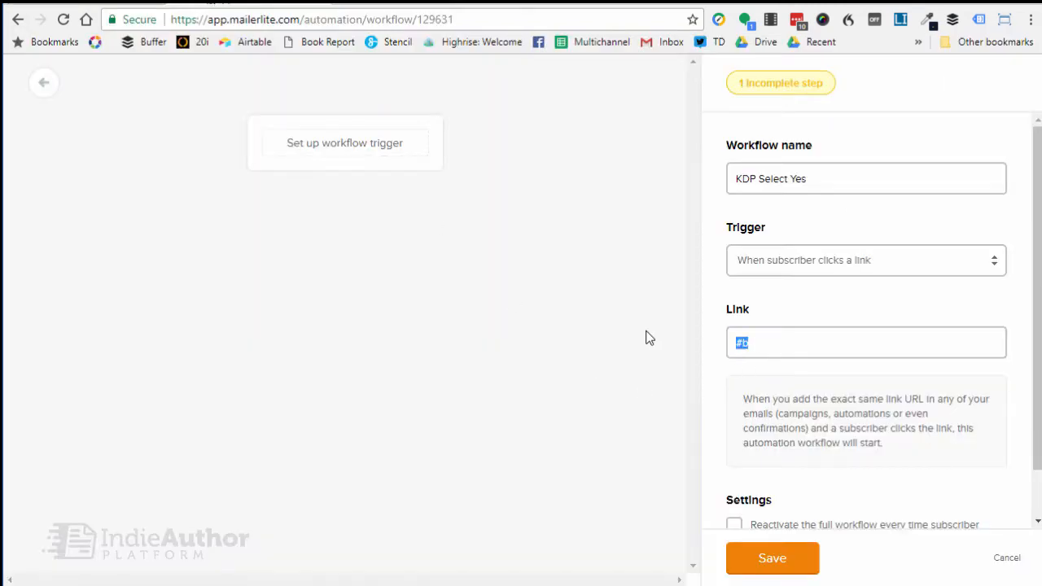
key(ctrl+v)
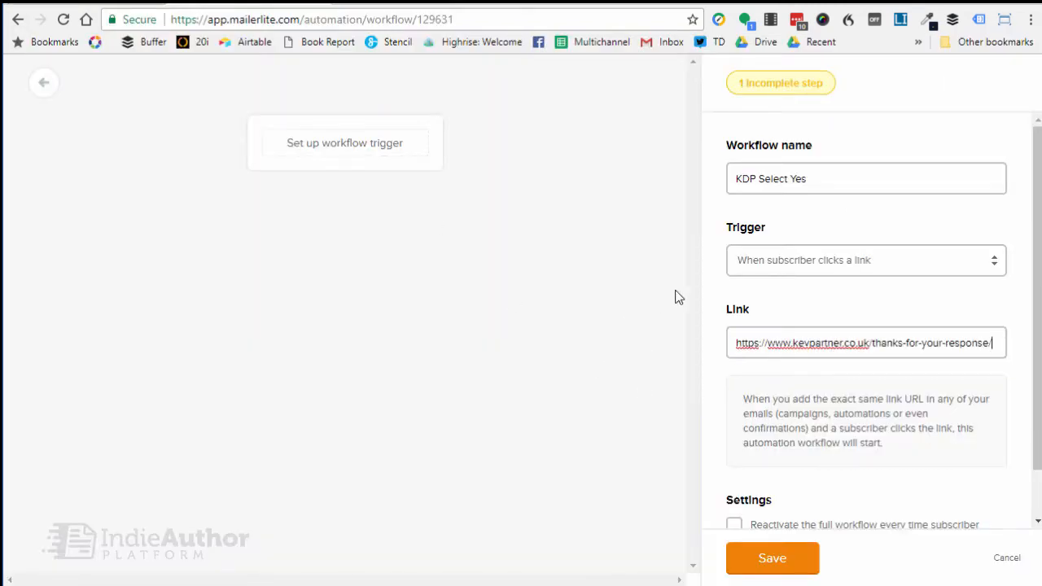
click(858, 417)
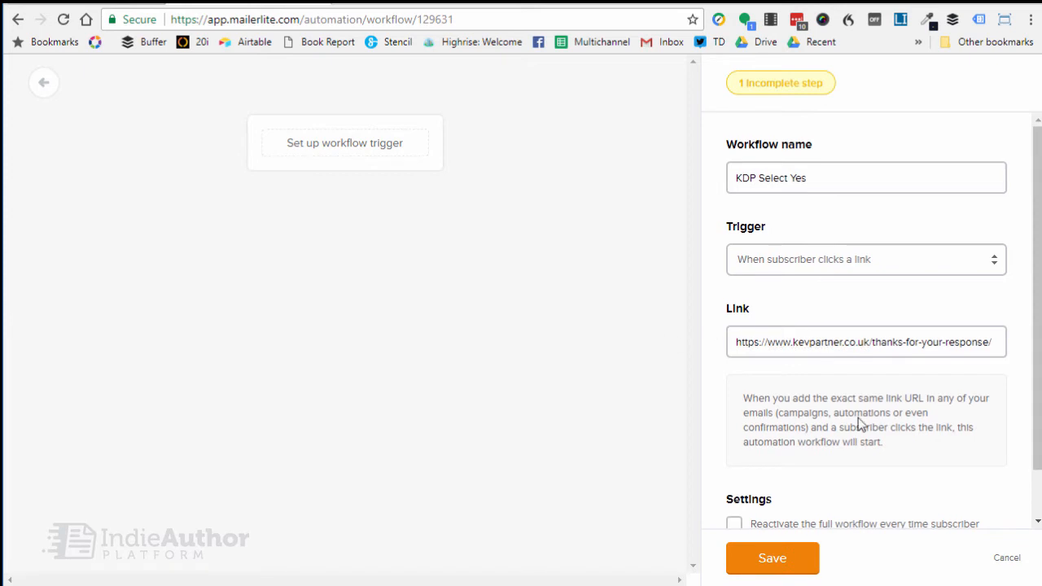
scroll(858, 418, down, 1)
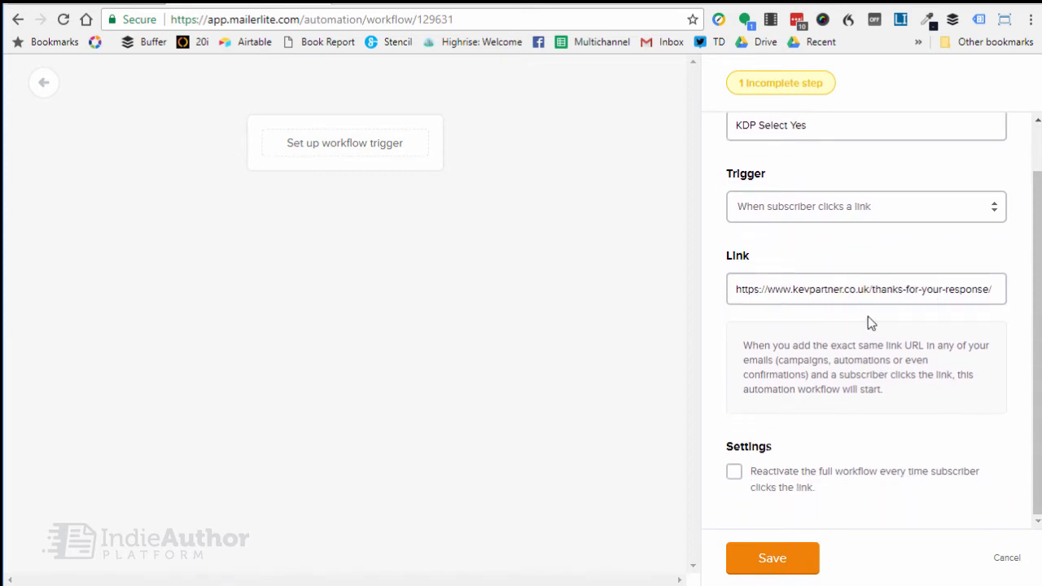
scroll(868, 319, up, 1)
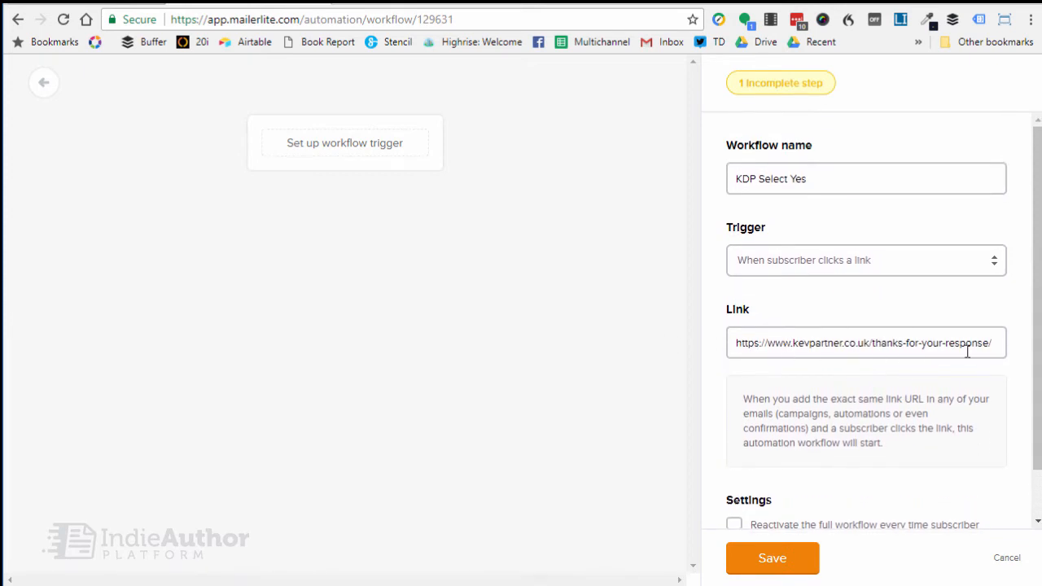
scroll(835, 365, down, 1)
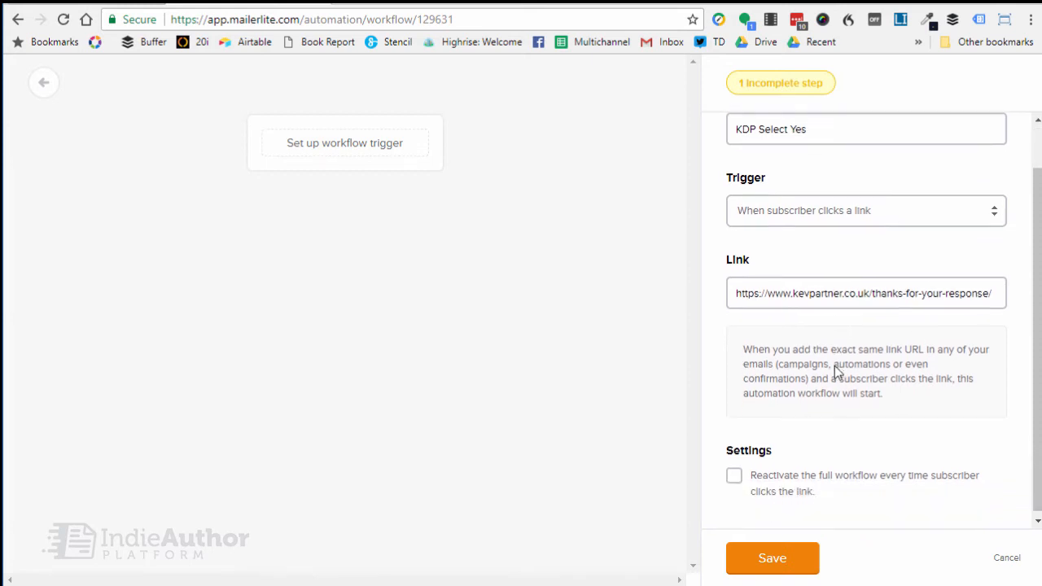
click(788, 559)
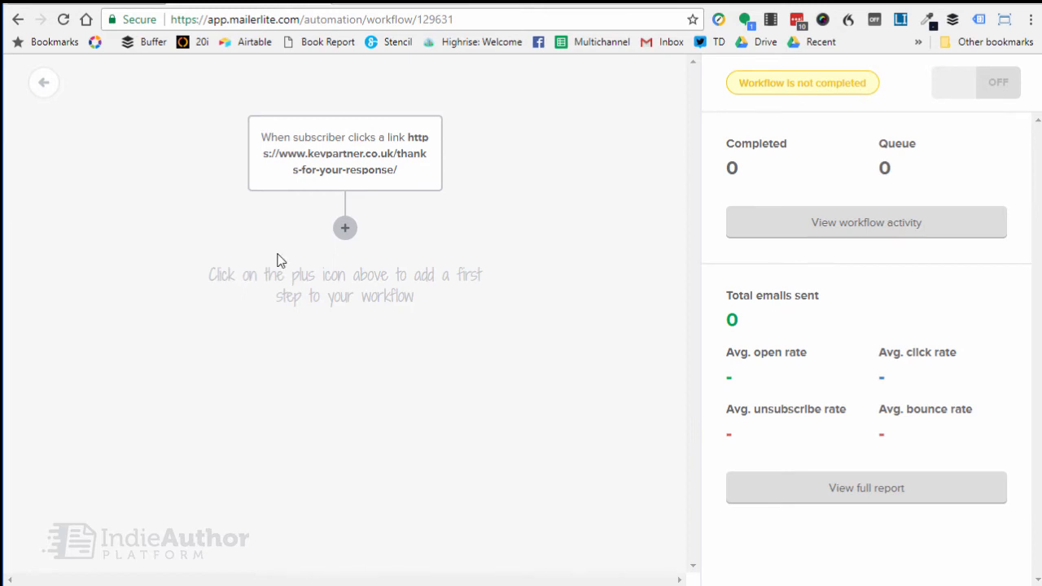
Add a delay of 1 minute as the workflow's first step and save it.
click(345, 230)
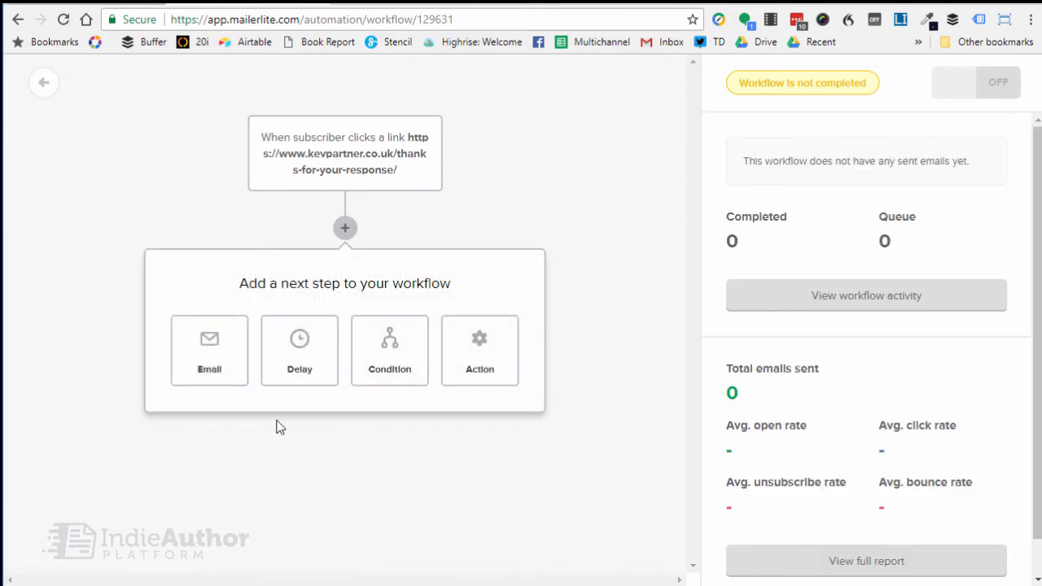
click(297, 351)
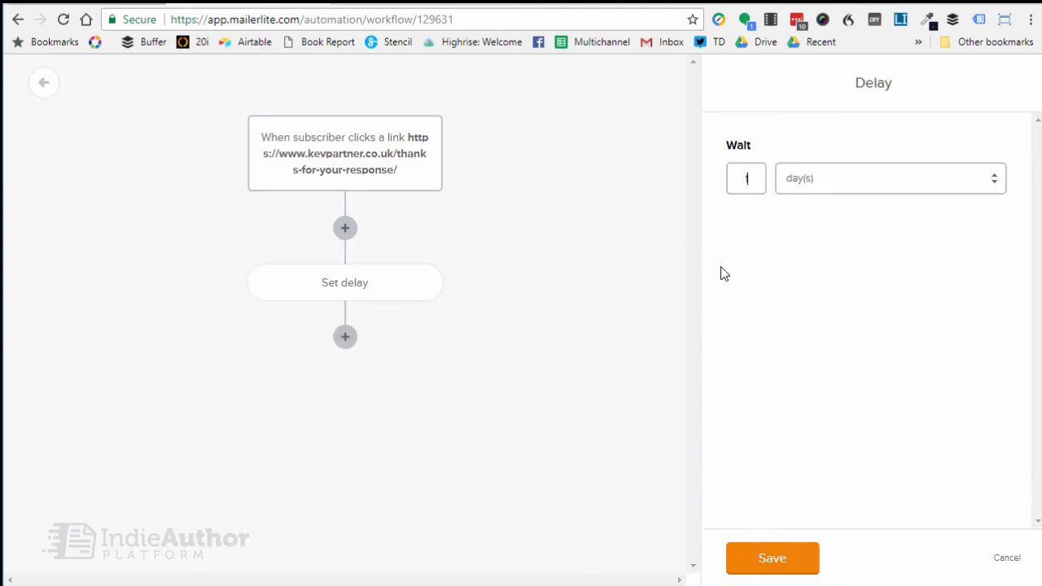
click(854, 187)
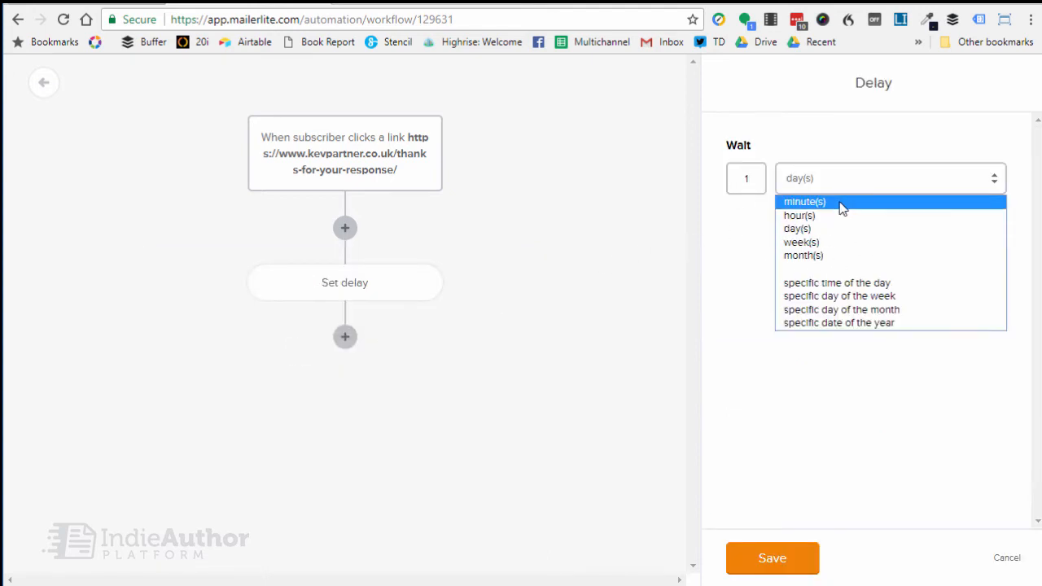
click(842, 203)
click(756, 560)
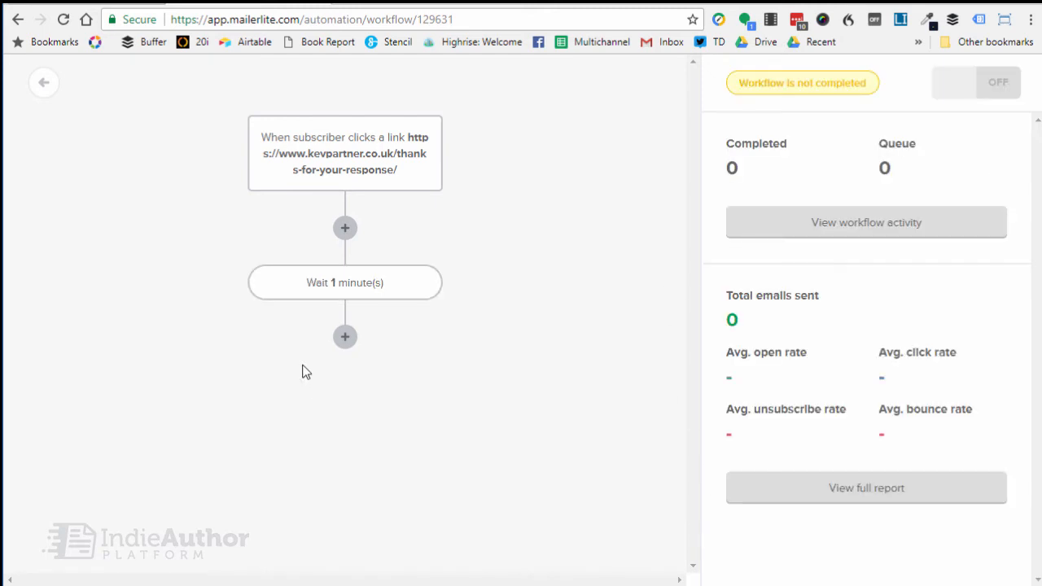
click(345, 337)
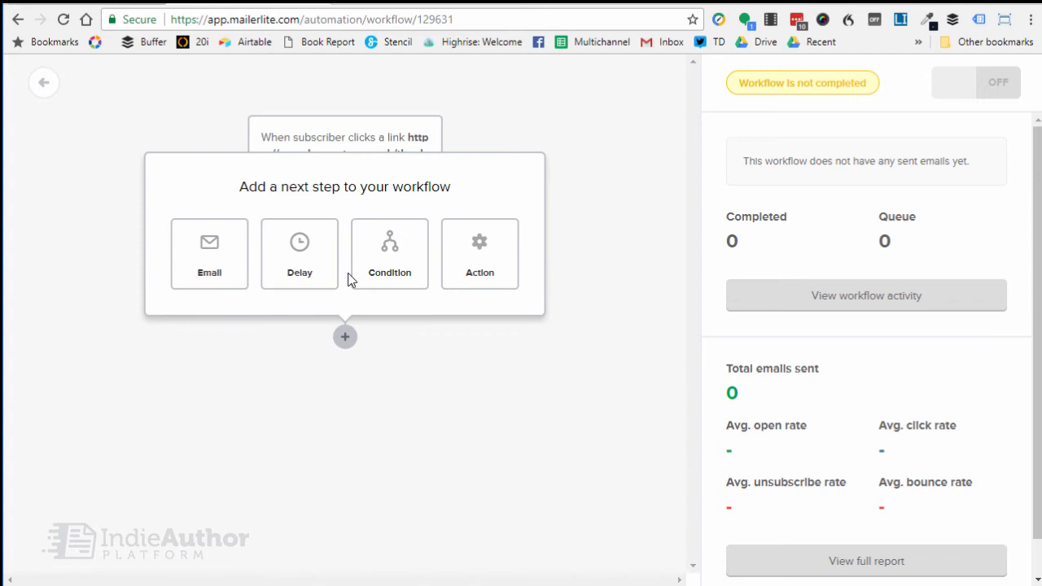
click(390, 242)
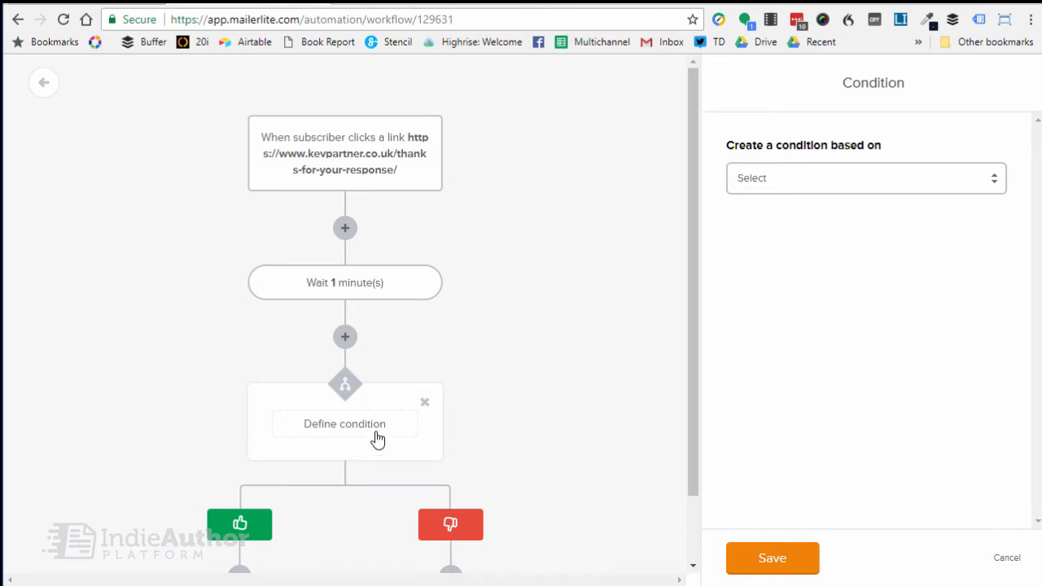
scroll(547, 389, down, 1)
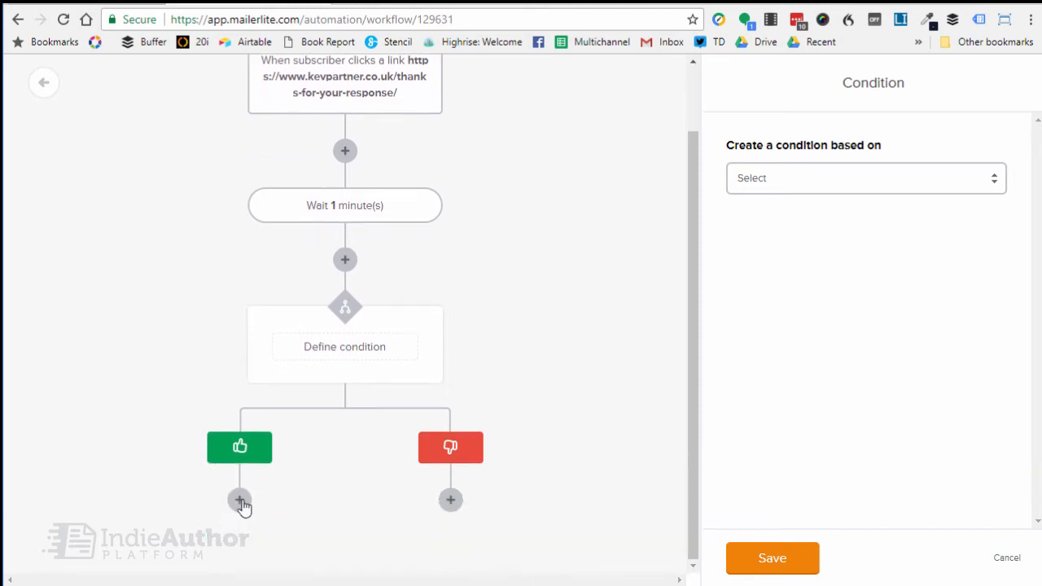
scroll(431, 242, up, 1)
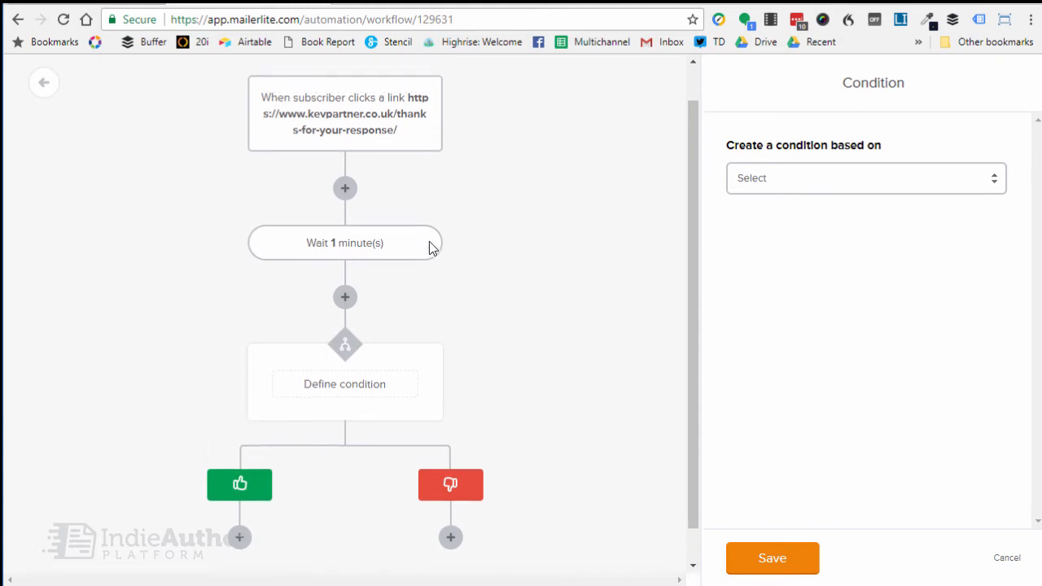
click(424, 403)
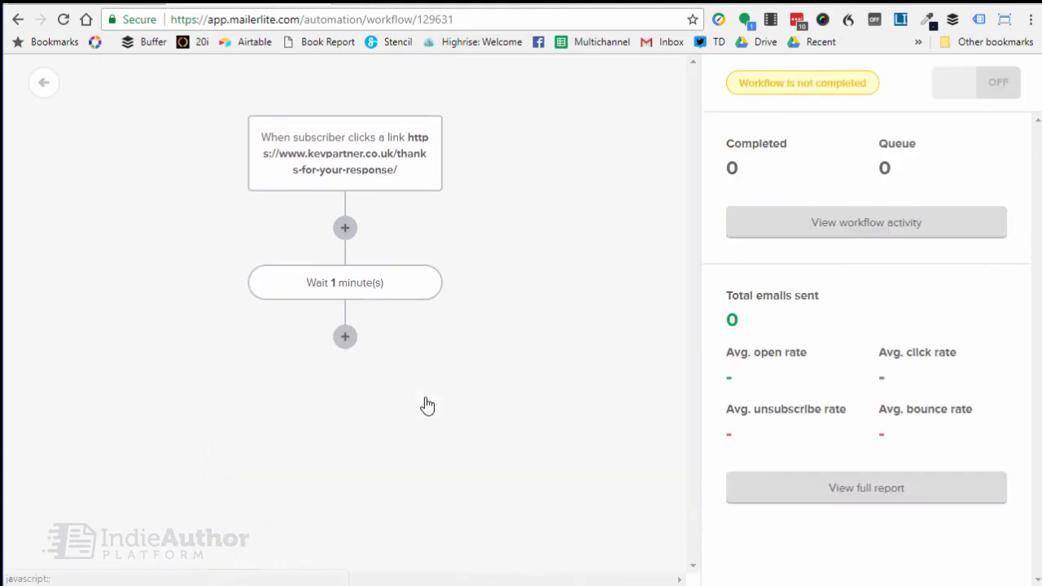
Add an action after the delay that updates custom field KDP_Select with the value Yes, save it and switch the workflow on.
click(346, 337)
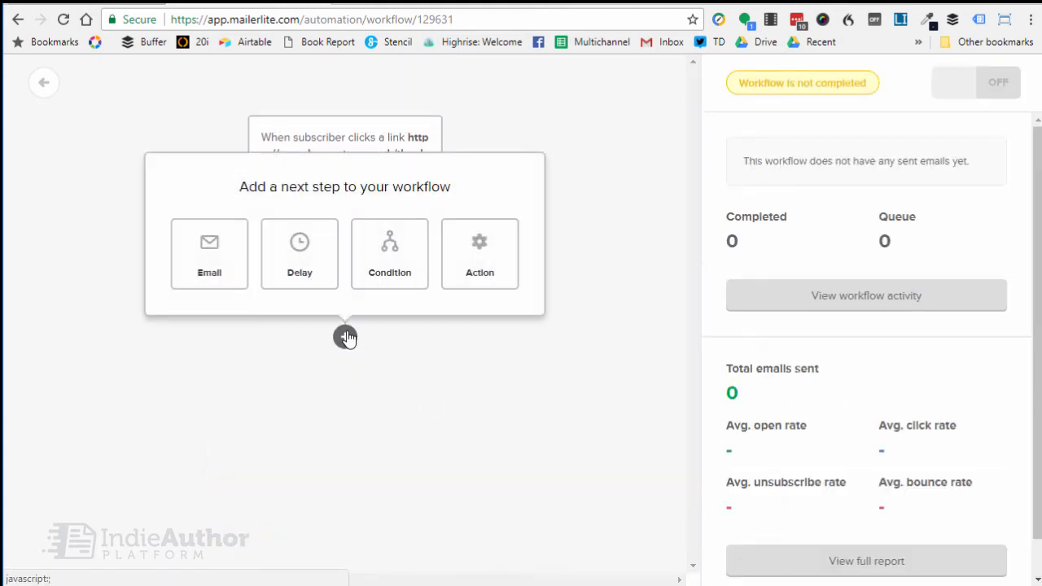
click(458, 255)
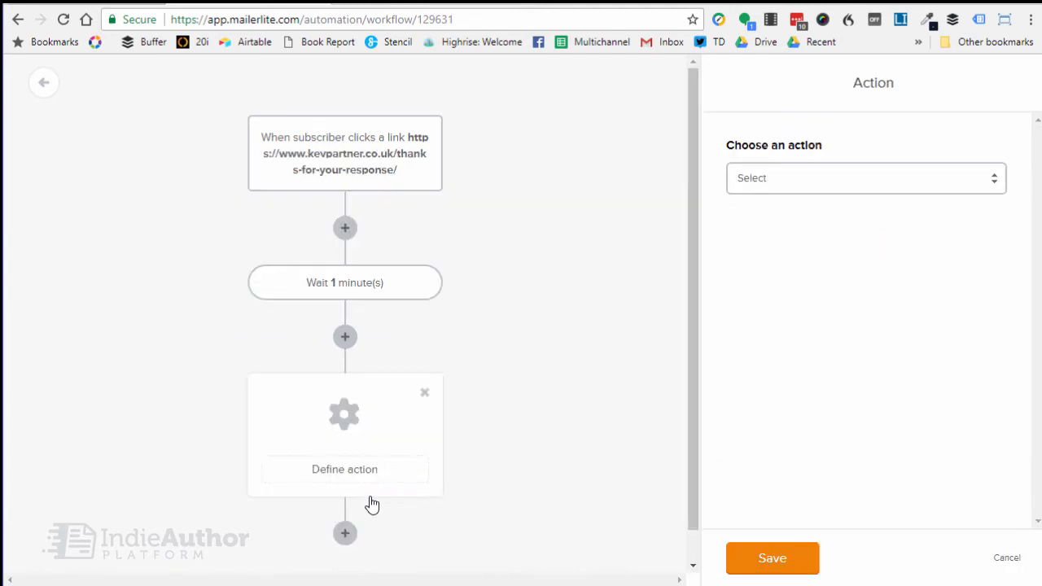
click(792, 180)
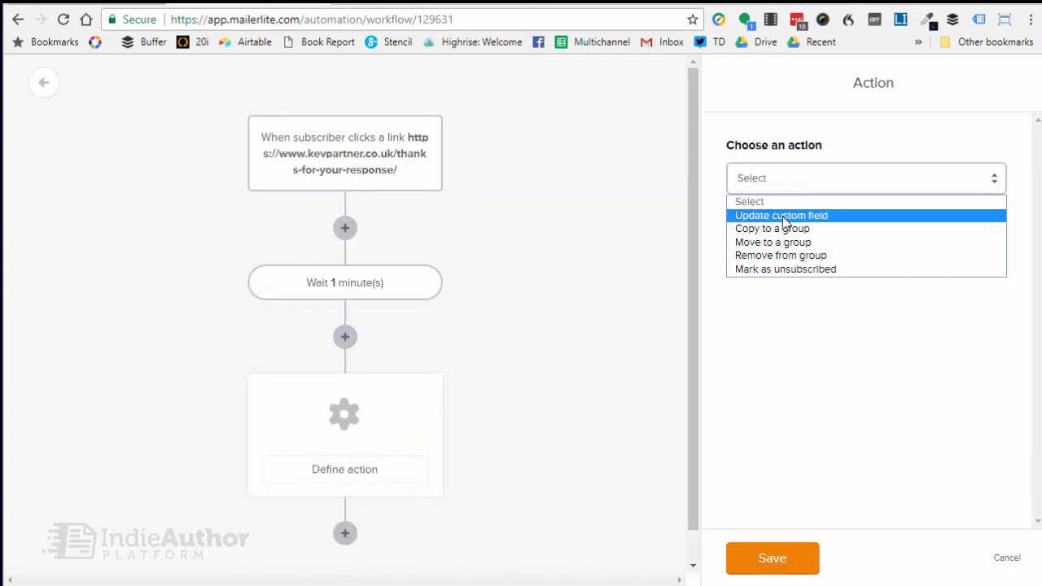
click(783, 216)
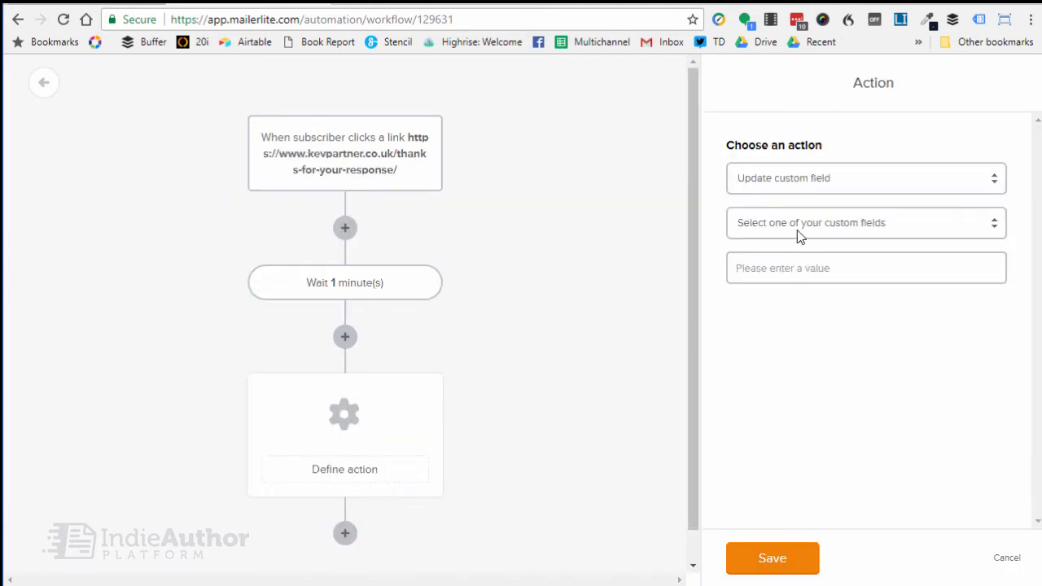
click(798, 235)
click(802, 489)
click(775, 278)
text(Yes)
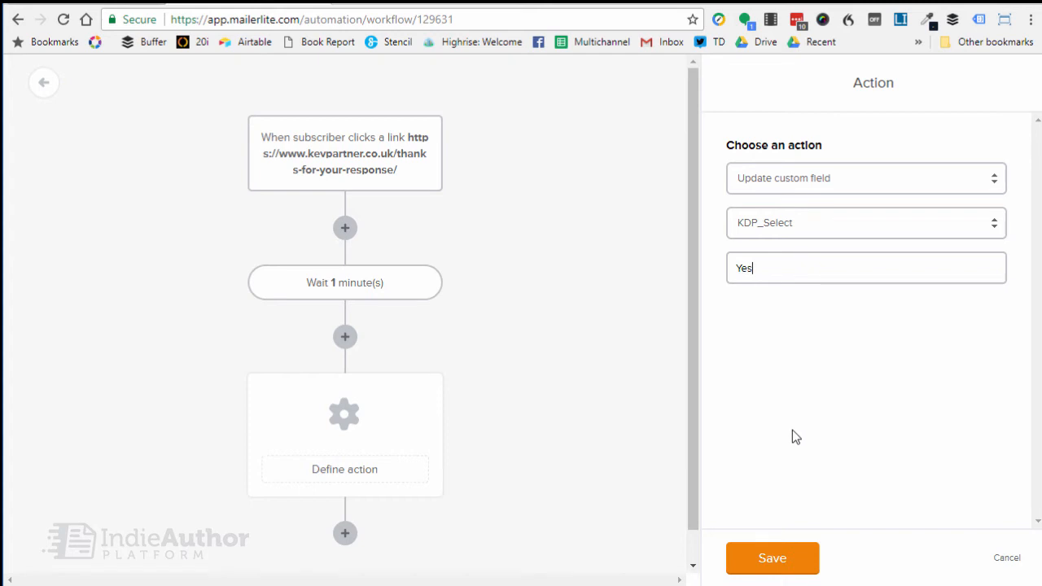
click(770, 562)
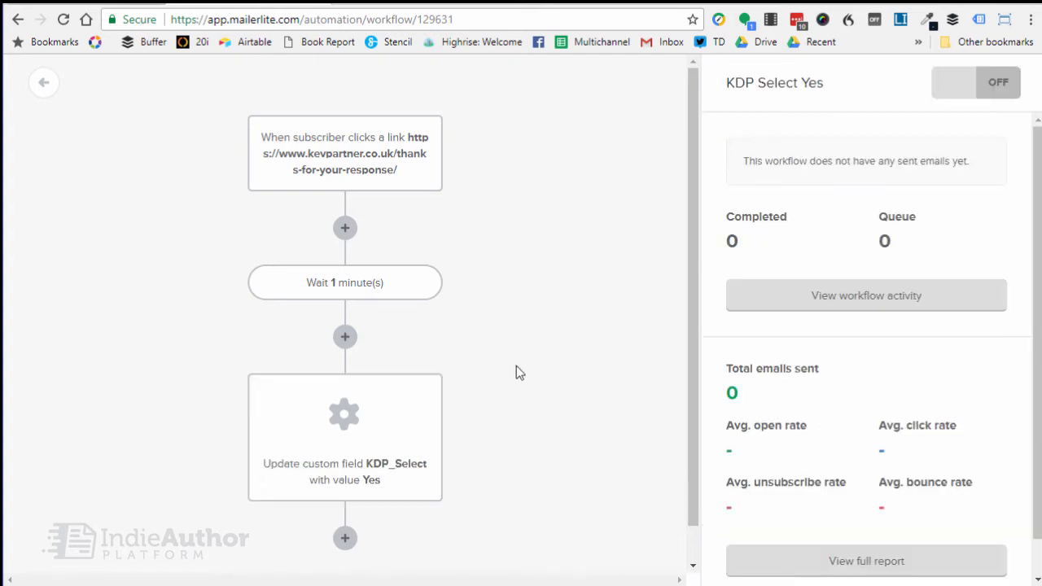
click(980, 86)
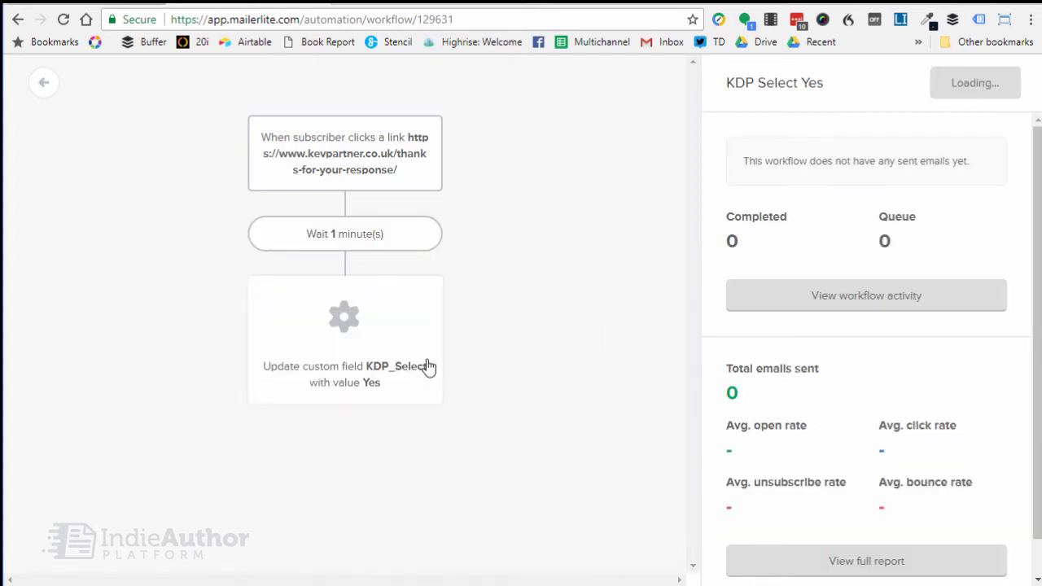
Return to the automation list, duplicate the KDP Select Yes workflow and open the copy for editing.
click(49, 84)
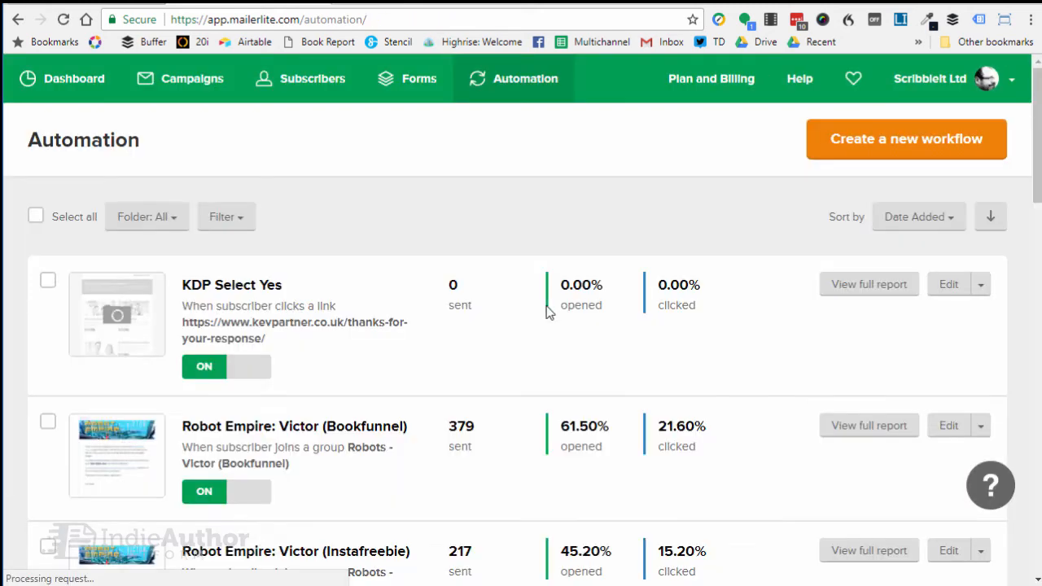
click(980, 290)
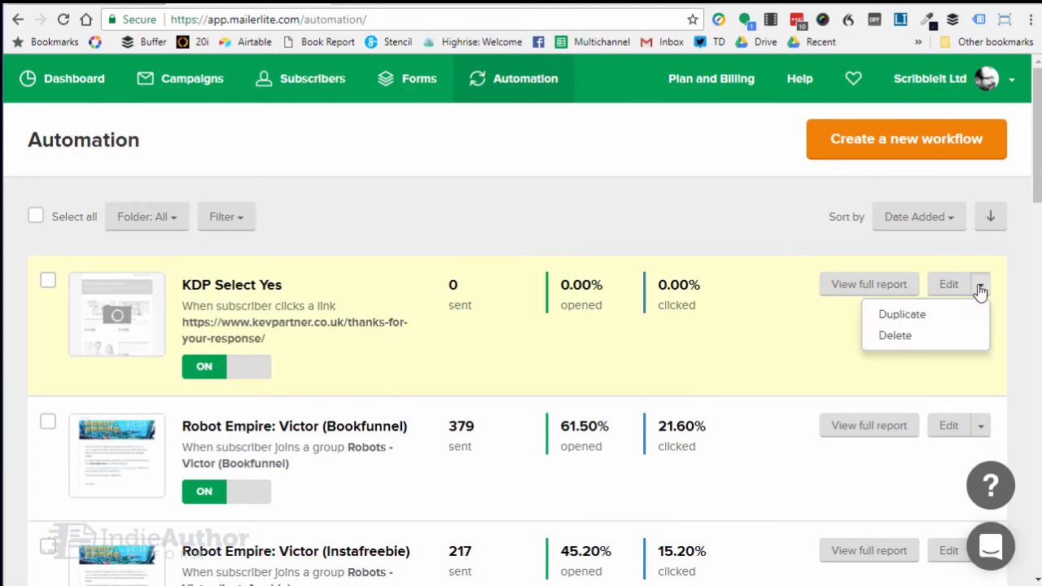
click(928, 320)
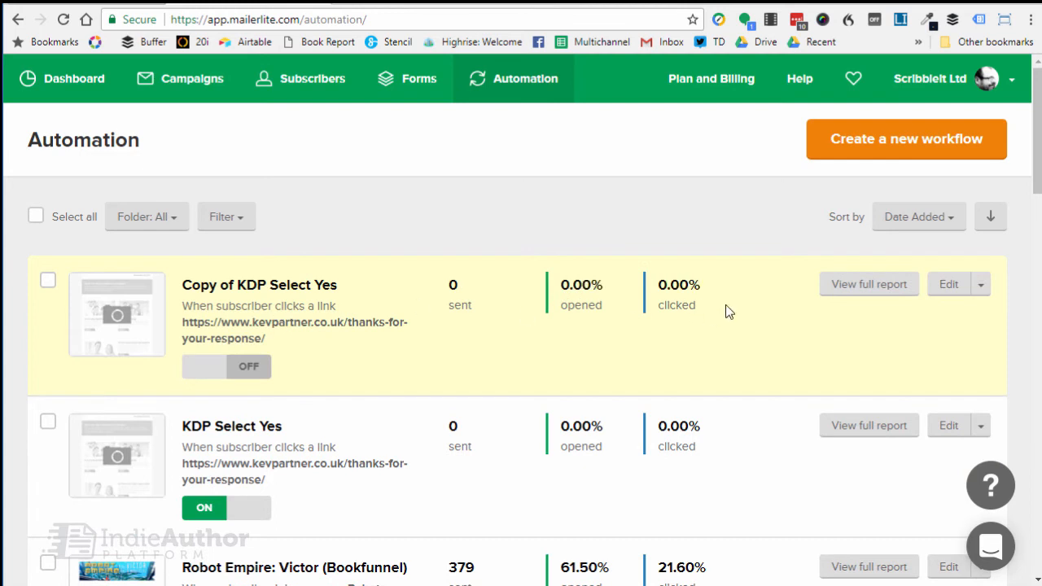
click(953, 293)
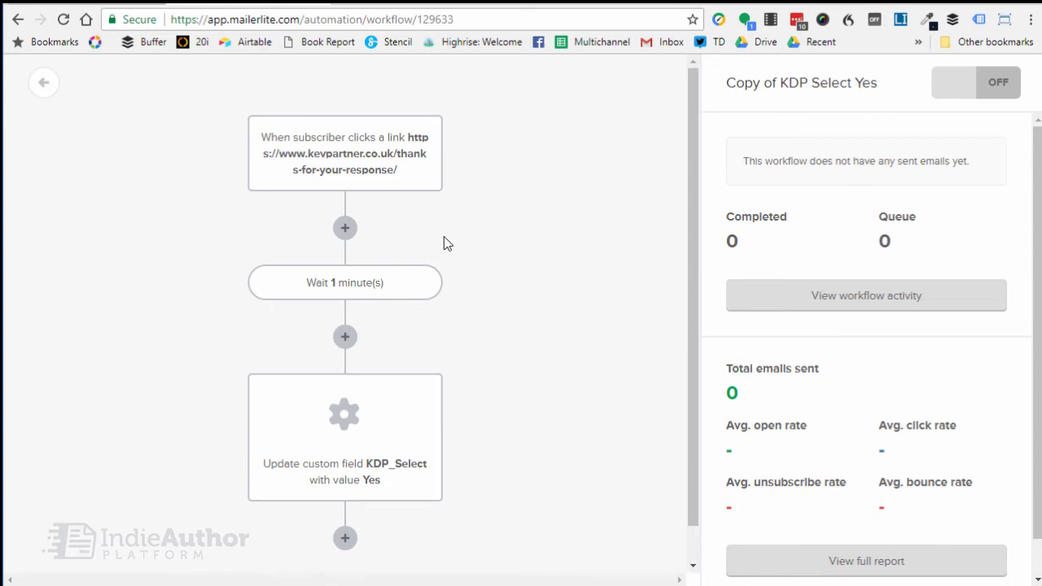
Load the thank-you page variant whose address ends in thanks-for-your-response-2/ and copy its address.
click(343, 171)
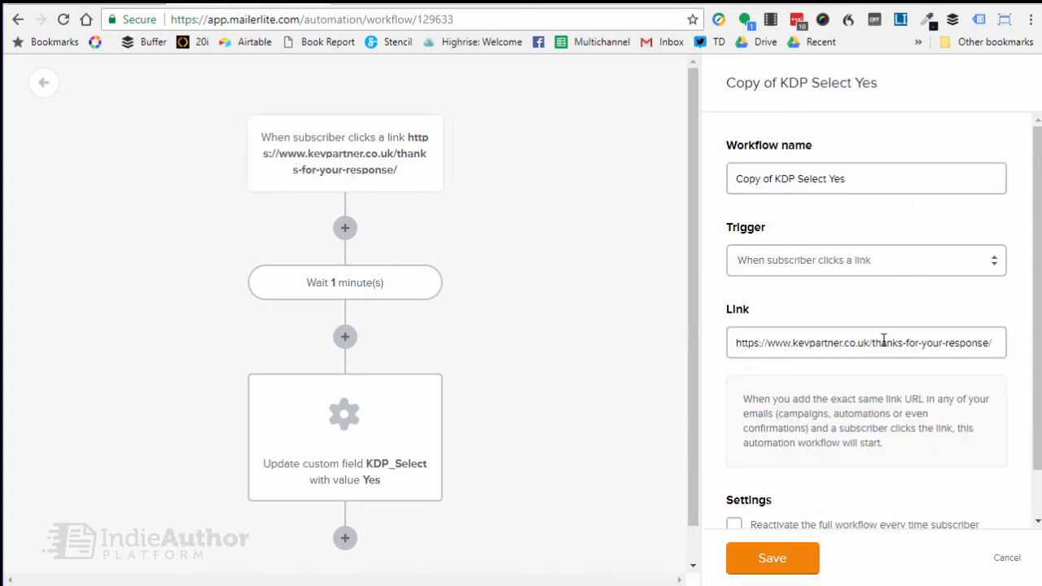
click(243, 3)
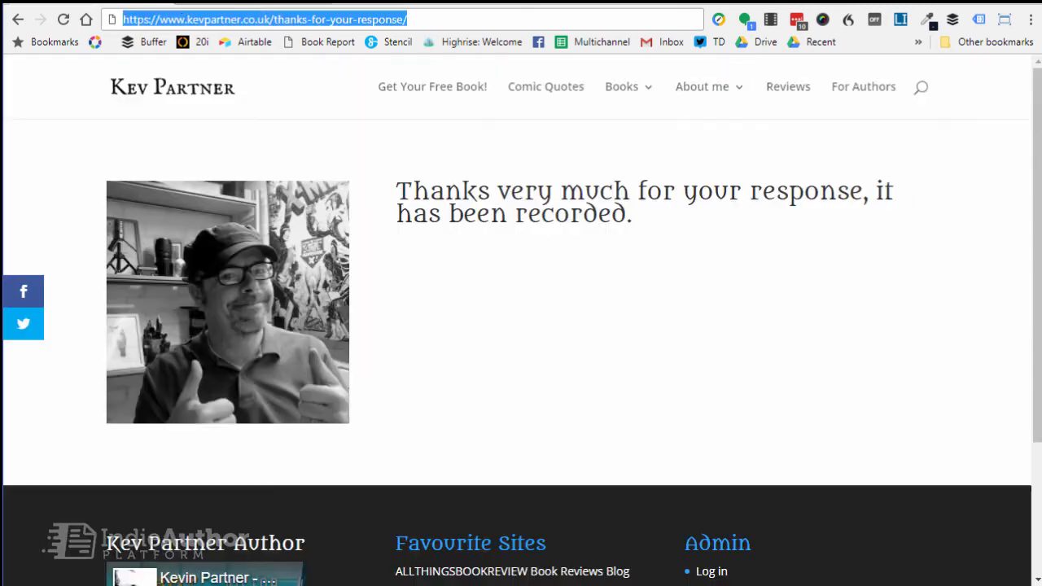
click(400, 19)
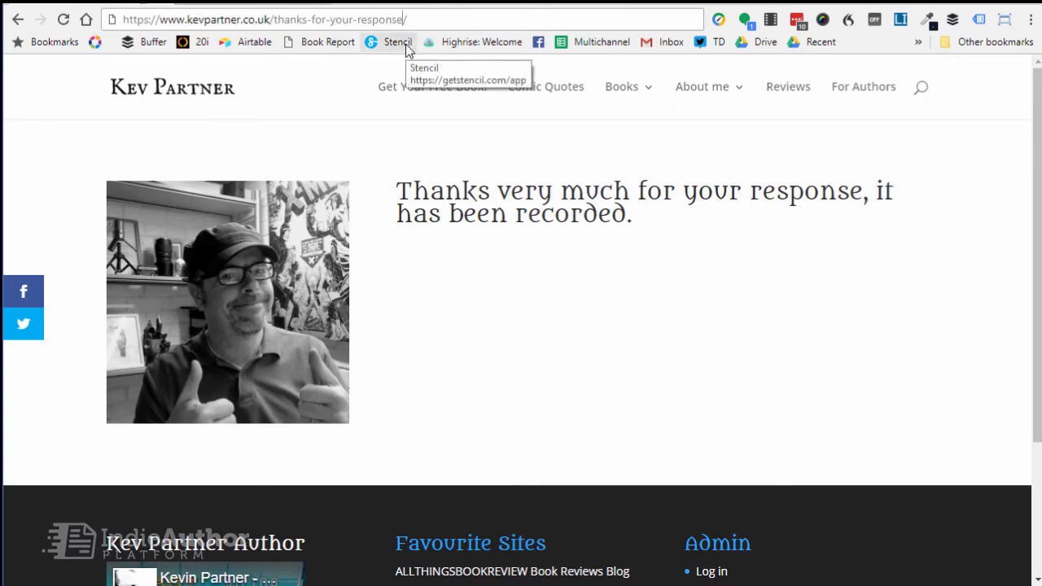
text(-2)
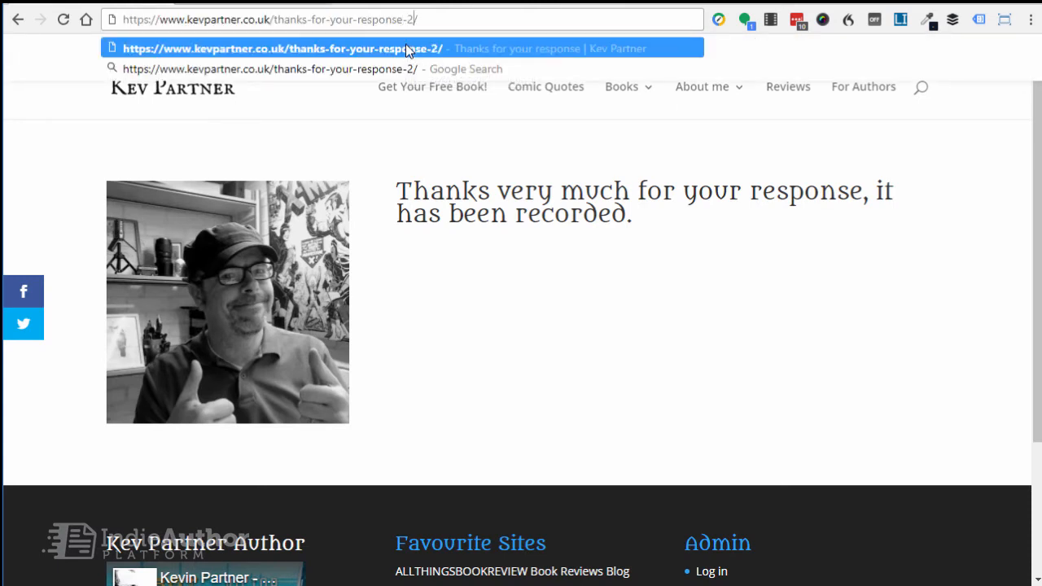
click(406, 48)
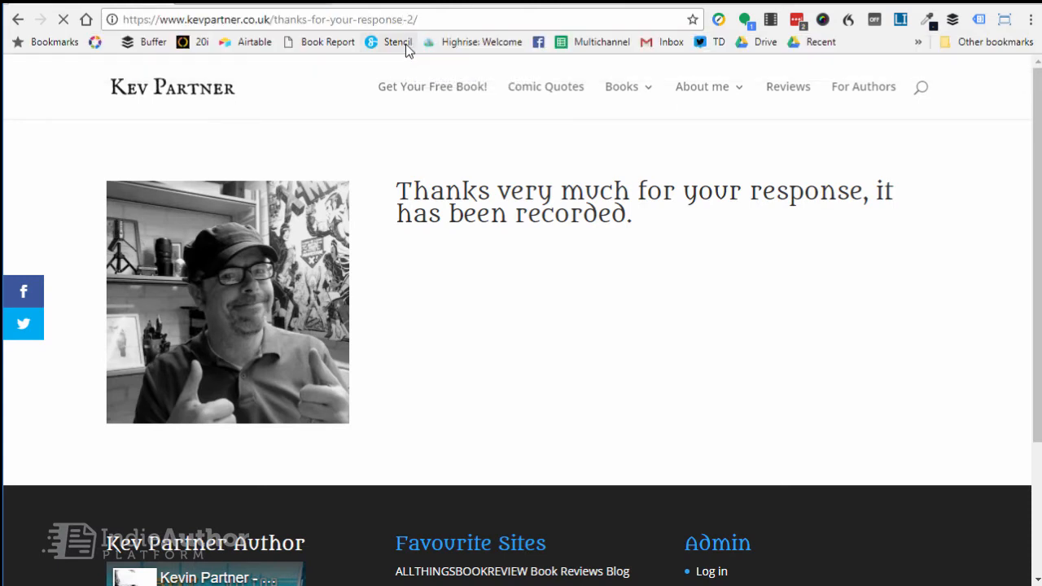
right_click(445, 18)
click(482, 78)
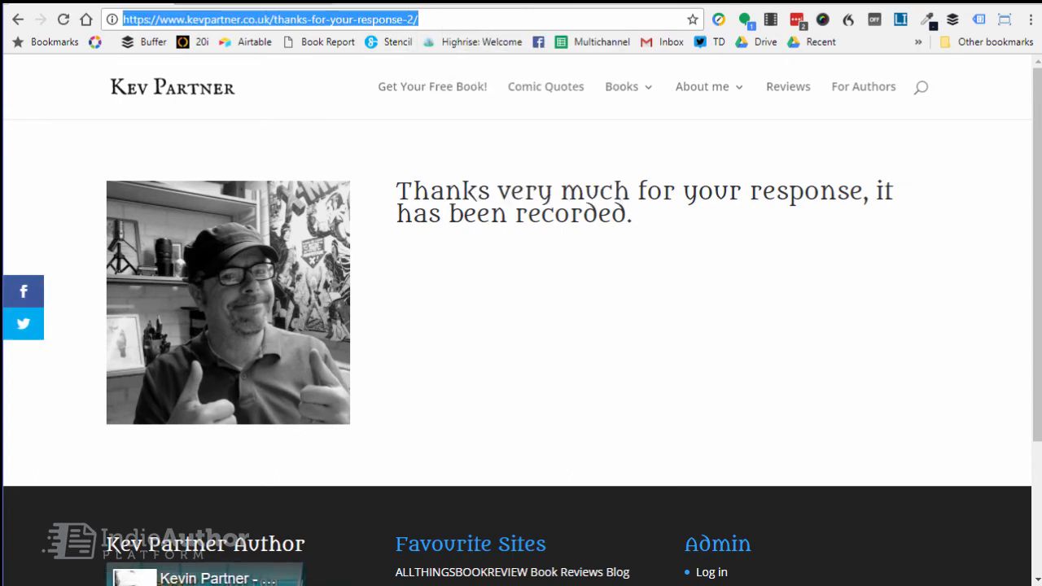
Try to replace the duplicated workflow's trigger link with the copied thanks-for-your-response-2/ address.
click(249, 3)
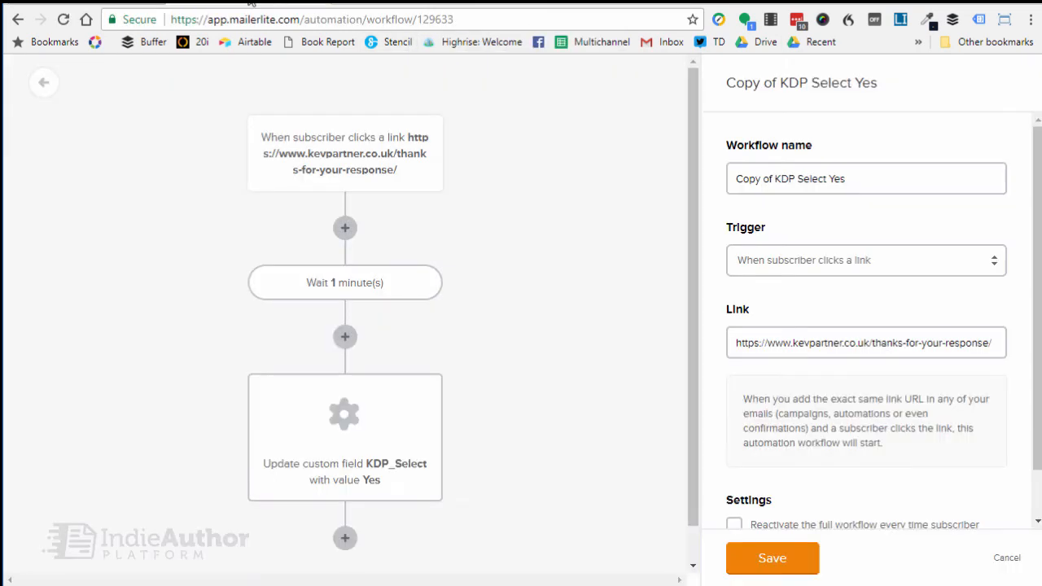
triple_click(838, 347)
right_click(837, 347)
click(875, 417)
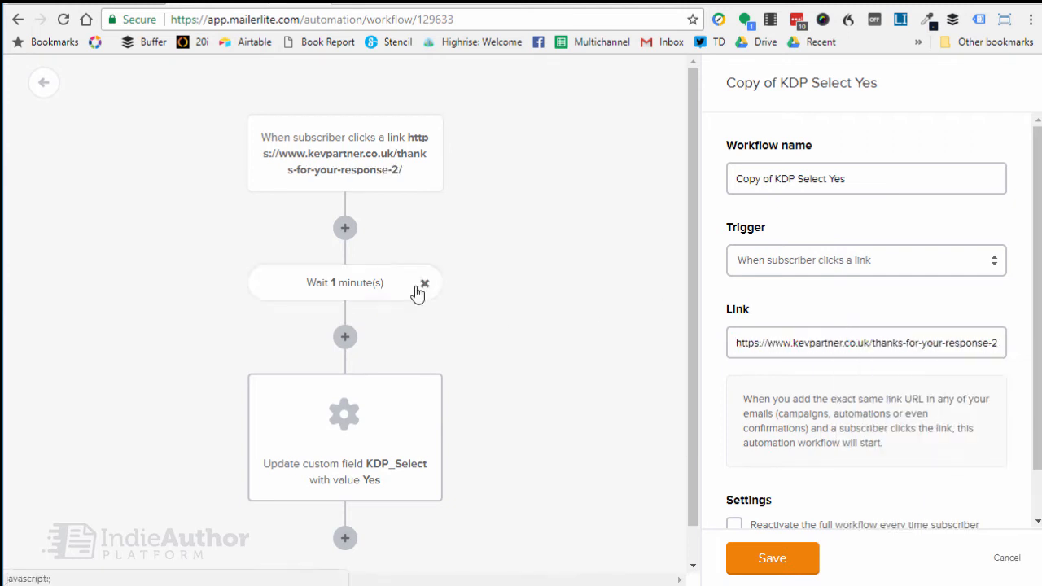
Set the duplicated workflow's KDP_Select update action to the value No, save it and switch the workflow on.
click(378, 454)
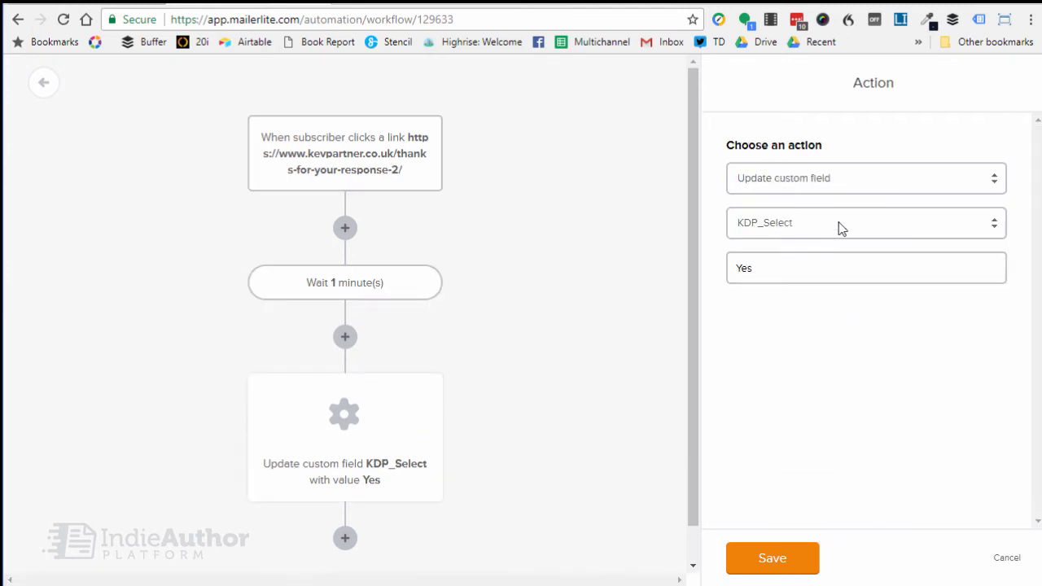
drag(774, 274, 673, 287)
text(No)
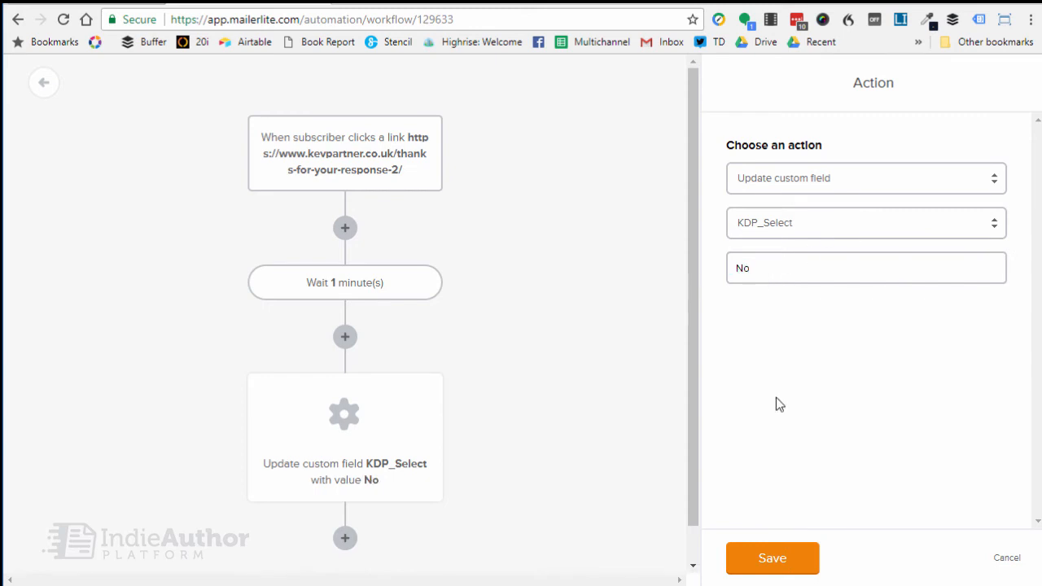
click(782, 559)
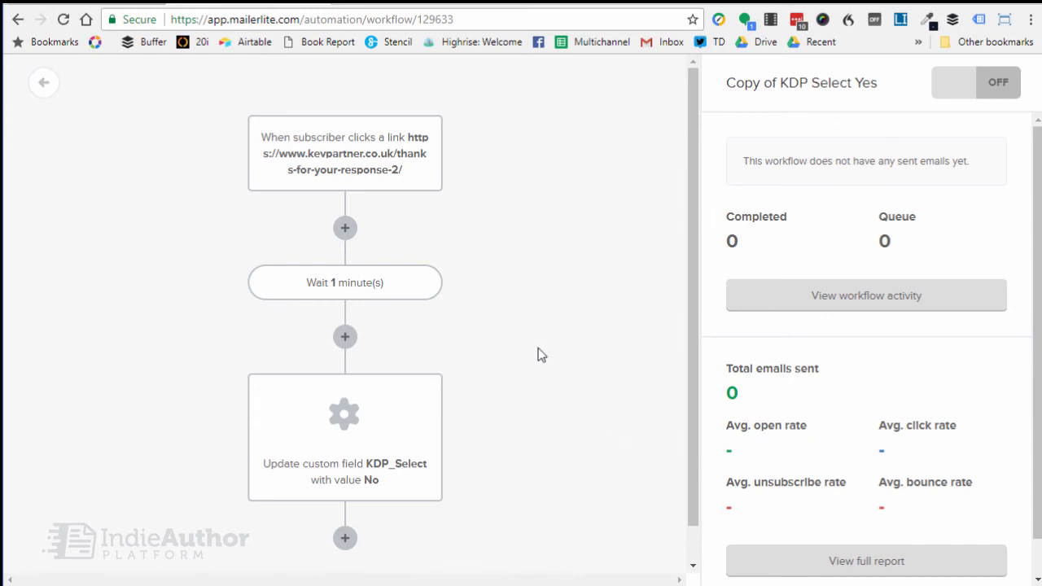
scroll(537, 351, down, 1)
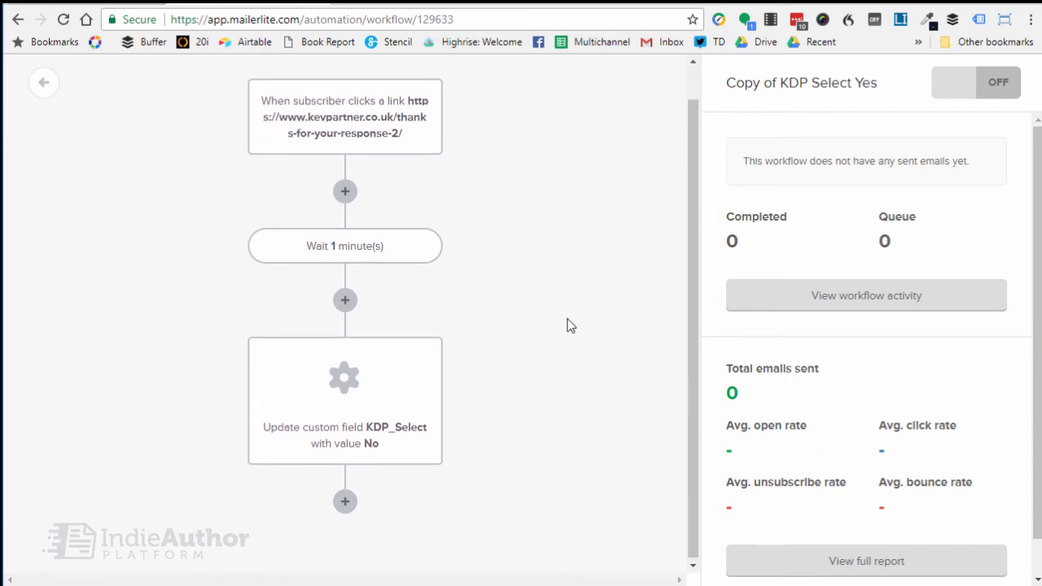
scroll(565, 323, up, 1)
click(951, 88)
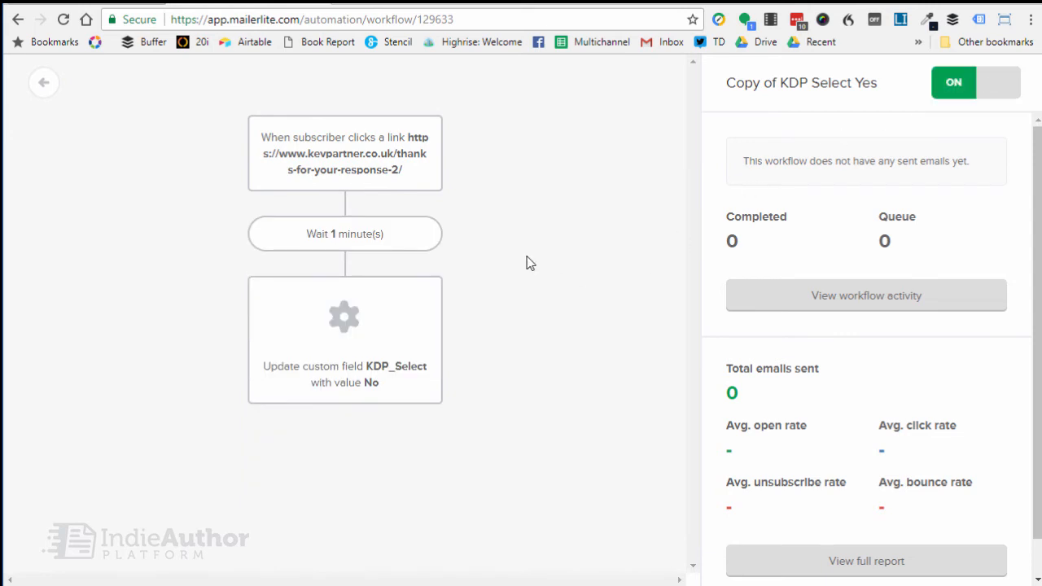
click(42, 85)
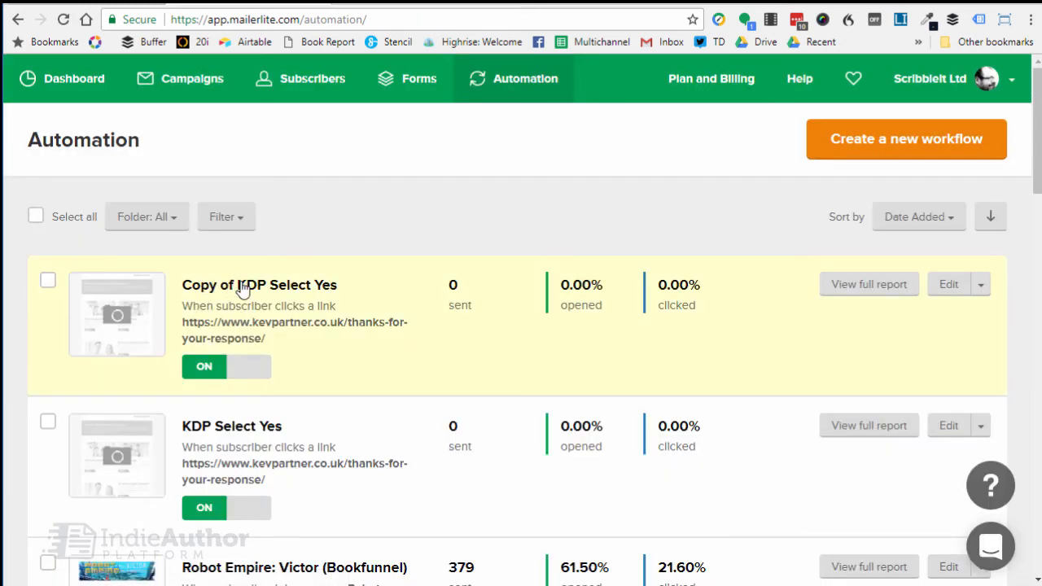
click(242, 291)
click(980, 286)
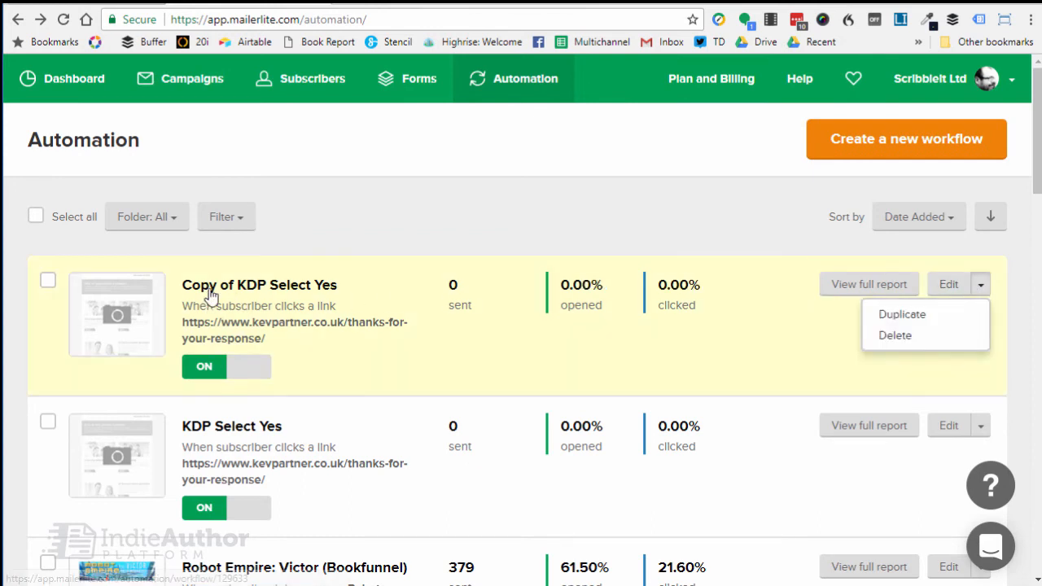
click(468, 346)
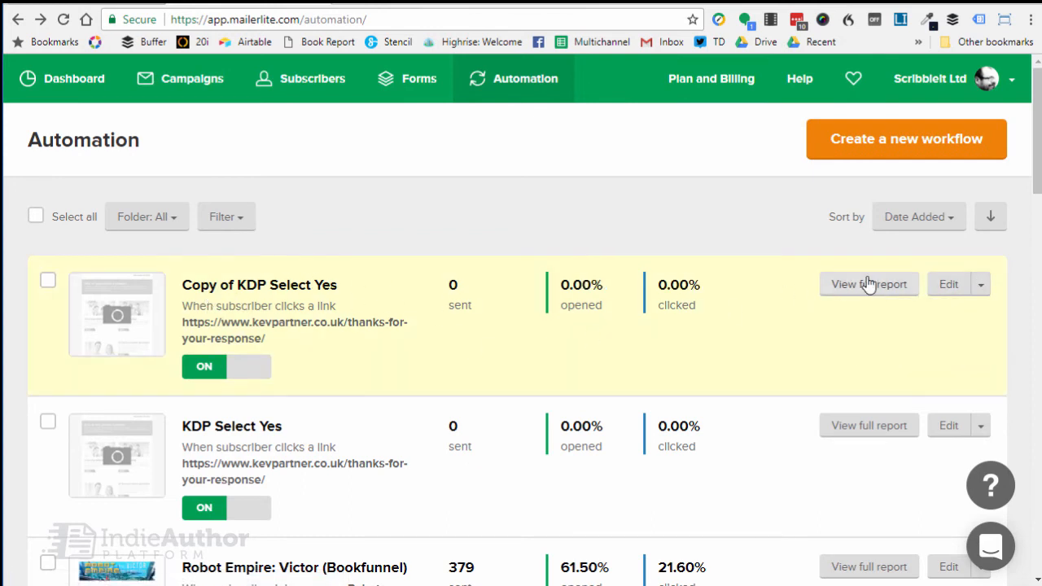
Open the Copy of KDP Select Yes workflow for editing and switch it off.
click(949, 284)
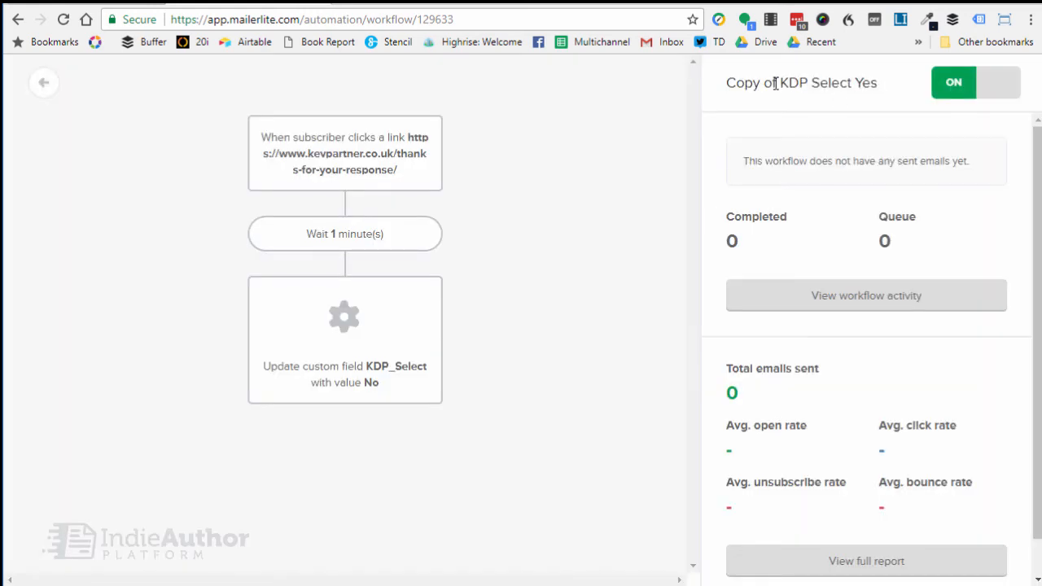
drag(780, 82, 684, 98)
click(981, 87)
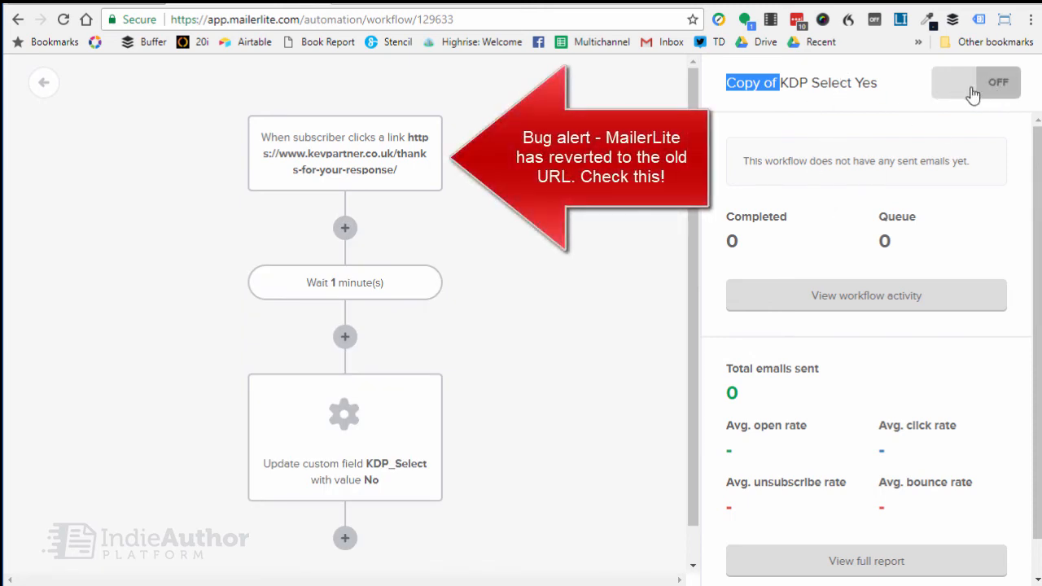
click(761, 91)
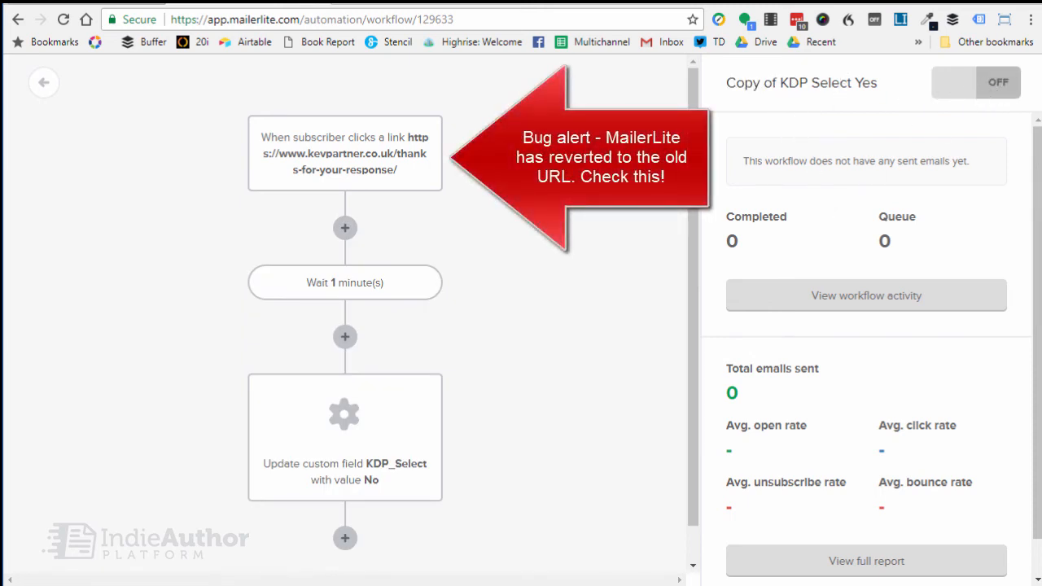
Rename the duplicated workflow as KDP Select No, save it and switch the workflow back on.
click(398, 149)
drag(774, 179, 737, 179)
key(BackSpace)
double_click(798, 178)
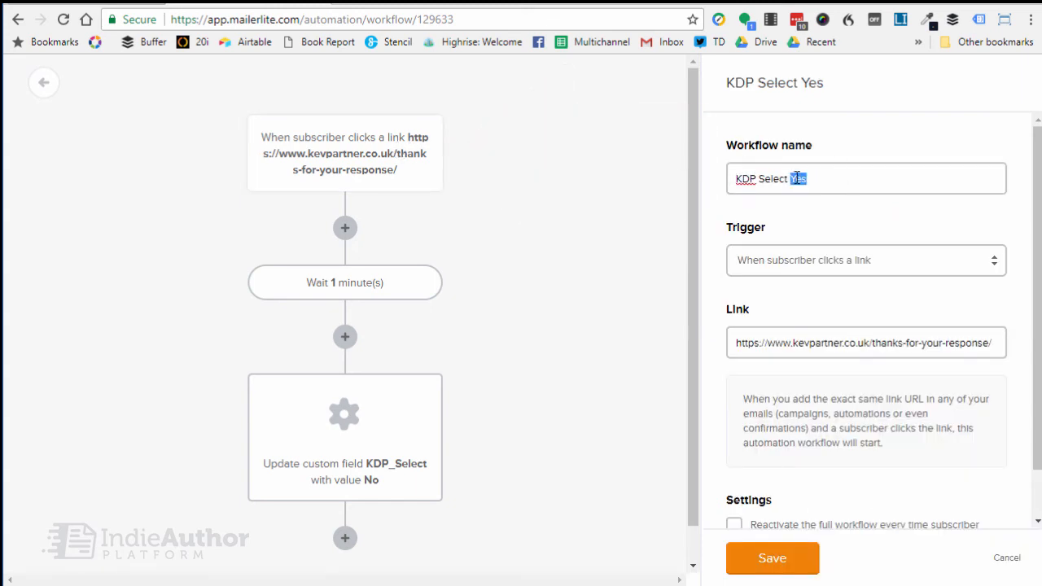
text(No)
click(761, 562)
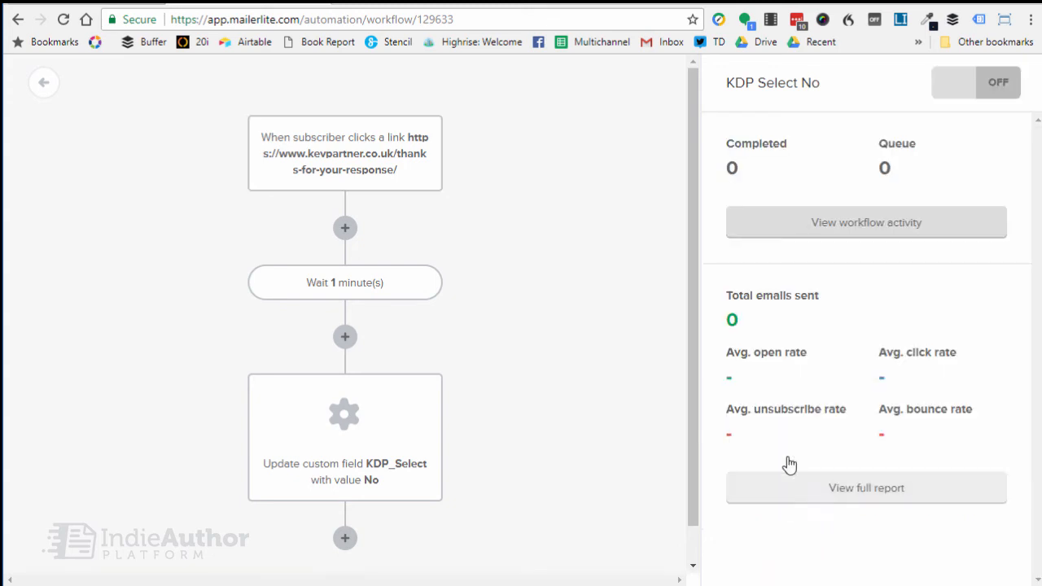
click(993, 82)
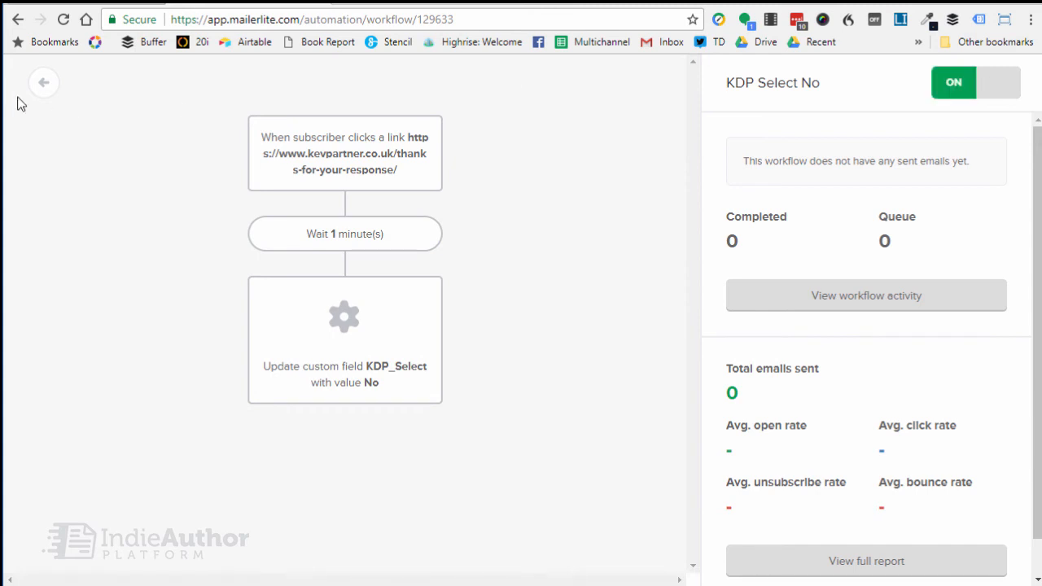
Leave the workflow editor and go to the account's campaigns.
click(42, 85)
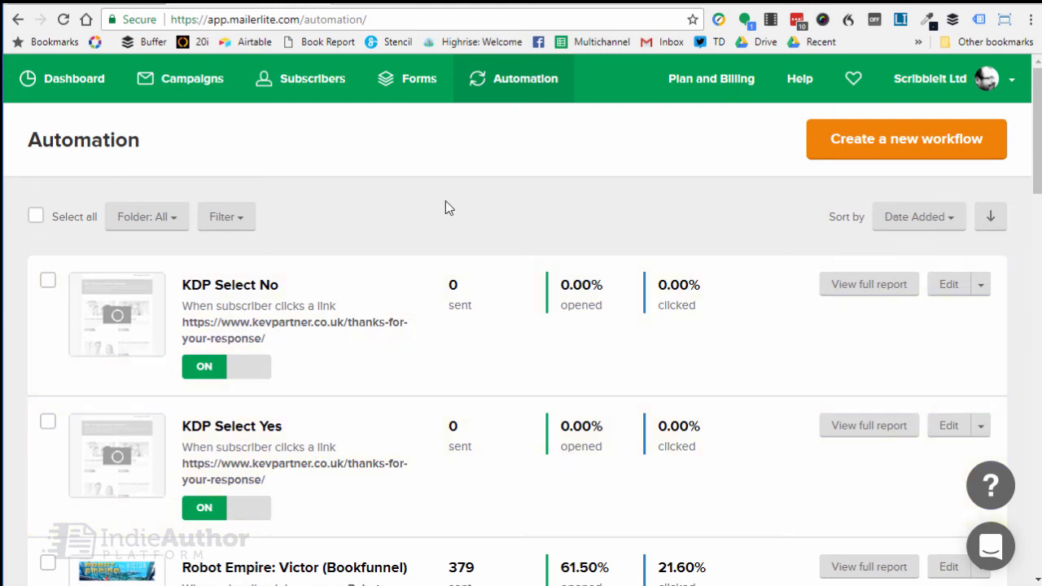
click(193, 82)
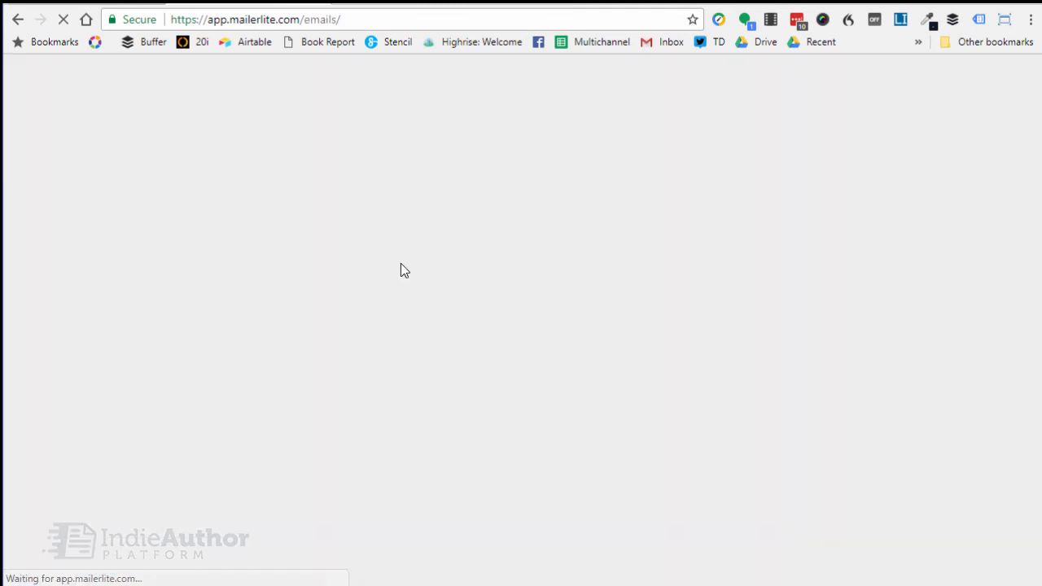